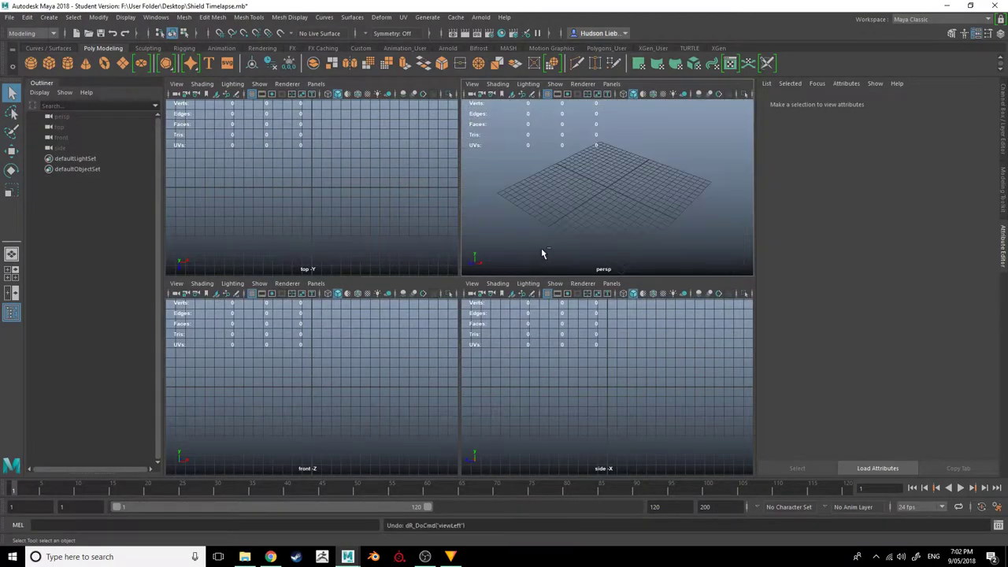
Create a polygon cylinder, tip it 90° onto its side and flatten it into a thin disc.
{"action": "key", "text": "space"}
{"action": "right_click", "coordinate": [471, 282], "text": "shift"}
{"action": "left_click", "coordinate": [425, 288]}
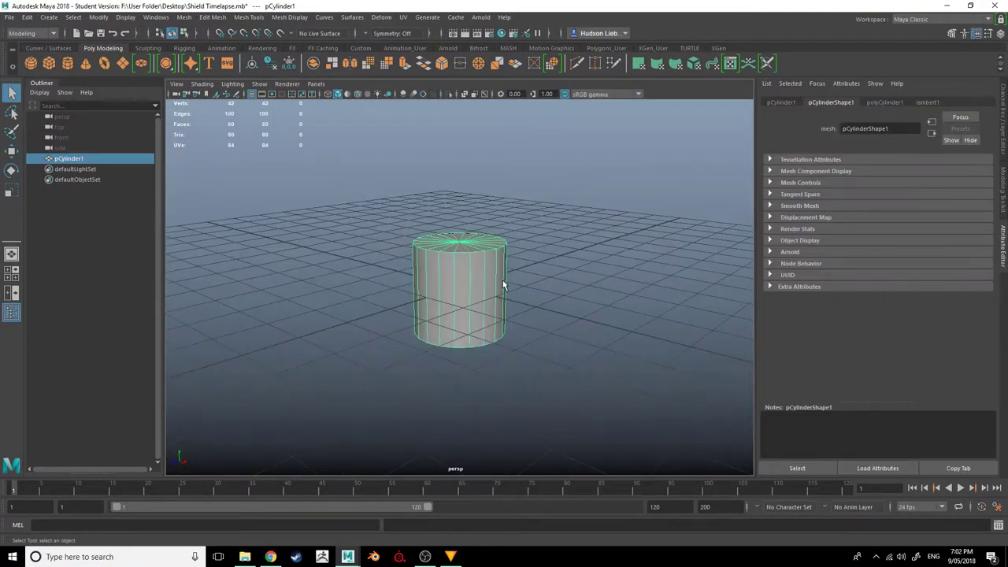
{"action": "key", "text": "e"}
{"action": "left_click_drag", "start_coordinate": [505, 268], "coordinate": [472, 315]}
{"action": "key", "text": "r"}
{"action": "mouse_move", "coordinate": [460, 268]}
{"action": "left_mouse_down"}
{"action": "mouse_move", "coordinate": [479, 294]}
{"action": "mouse_move", "coordinate": [535, 327]}
{"action": "mouse_move", "coordinate": [599, 307]}
{"action": "mouse_move", "coordinate": [547, 314]}
{"action": "mouse_move", "coordinate": [551, 205]}
{"action": "left_mouse_up"}
{"action": "left_click", "coordinate": [885, 103]}
Extrude the disc's faces with thickness 0.03 and offset 0.02, then select the rim face ring for scaling.
{"action": "right_click_drag", "start_coordinate": [551, 202], "coordinate": [551, 230]}
{"action": "left_click", "coordinate": [461, 167]}
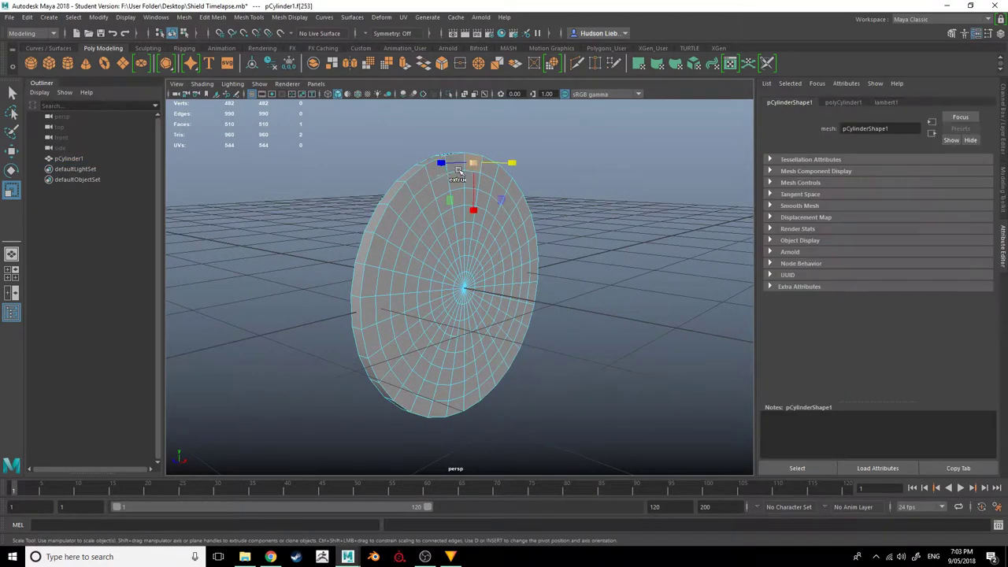
{"action": "left_click_drag", "start_coordinate": [459, 171], "coordinate": [480, 197], "text": "alt"}
{"action": "key", "text": "ctrl+e"}
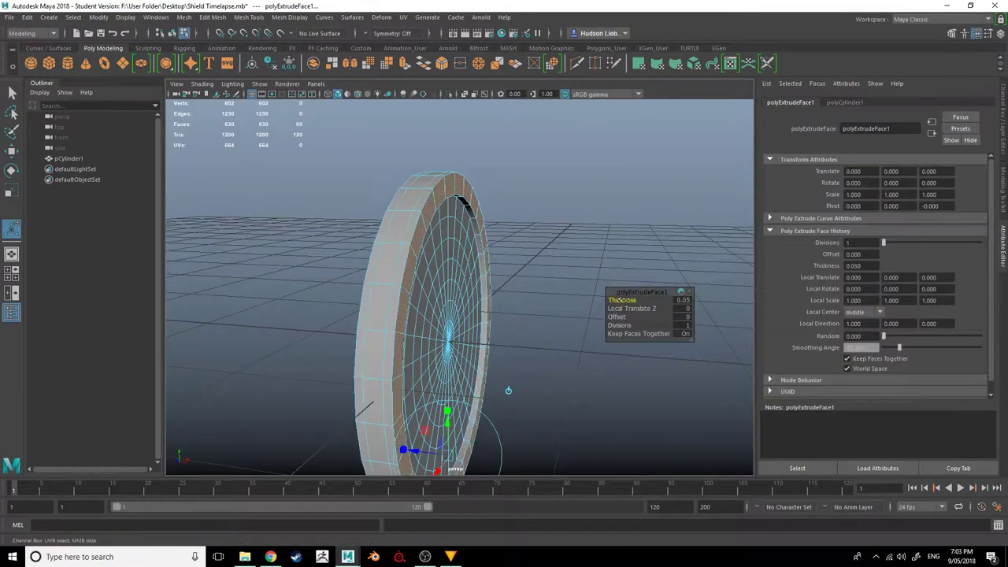
{"action": "middle_click_drag", "start_coordinate": [622, 301], "coordinate": [615, 301]}
{"action": "left_click", "coordinate": [625, 316]}
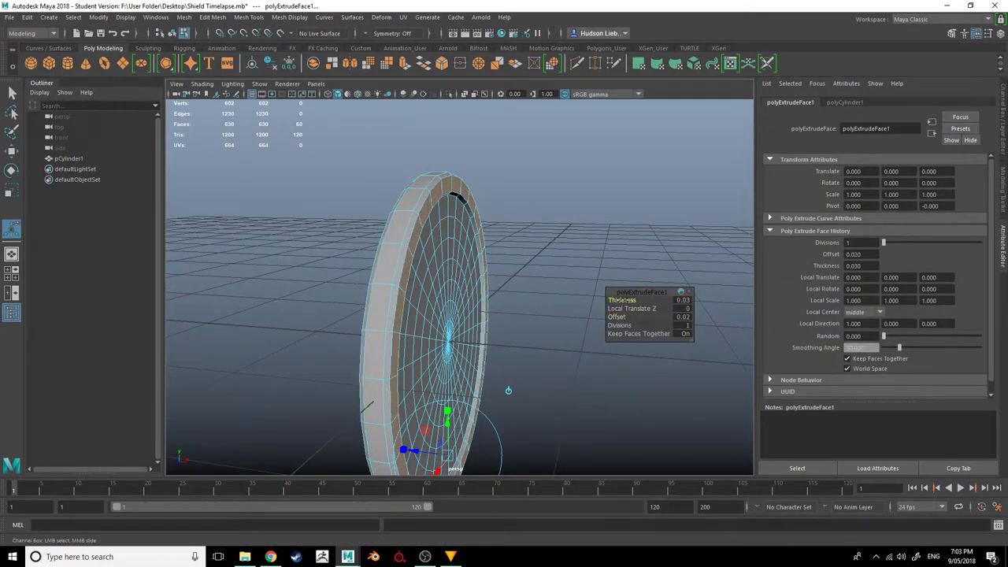
{"action": "left_click_drag", "start_coordinate": [623, 300], "coordinate": [547, 254], "text": "alt"}
{"action": "double_click", "coordinate": [457, 184]}
{"action": "mouse_move", "coordinate": [457, 184]}
{"action": "left_mouse_down", "text": "alt"}
{"action": "mouse_move", "coordinate": [415, 217]}
{"action": "mouse_move", "coordinate": [496, 345]}
{"action": "mouse_move", "coordinate": [438, 337]}
{"action": "mouse_move", "coordinate": [479, 337]}
{"action": "mouse_move", "coordinate": [449, 315]}
{"action": "left_mouse_up", "text": "alt"}
{"action": "key", "text": "r"}
Select the ring of faces around the disc centre and extrude it inward.
{"action": "scroll", "coordinate": [449, 315], "scroll_direction": "up", "scroll_amount": 5}
{"action": "left_click", "coordinate": [439, 197]}
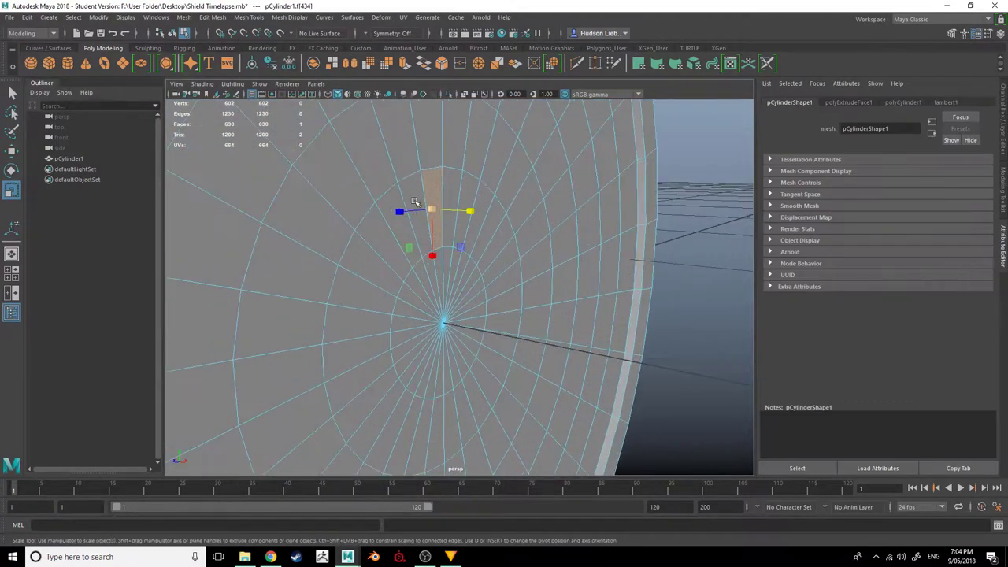
{"action": "double_click", "coordinate": [439, 197]}
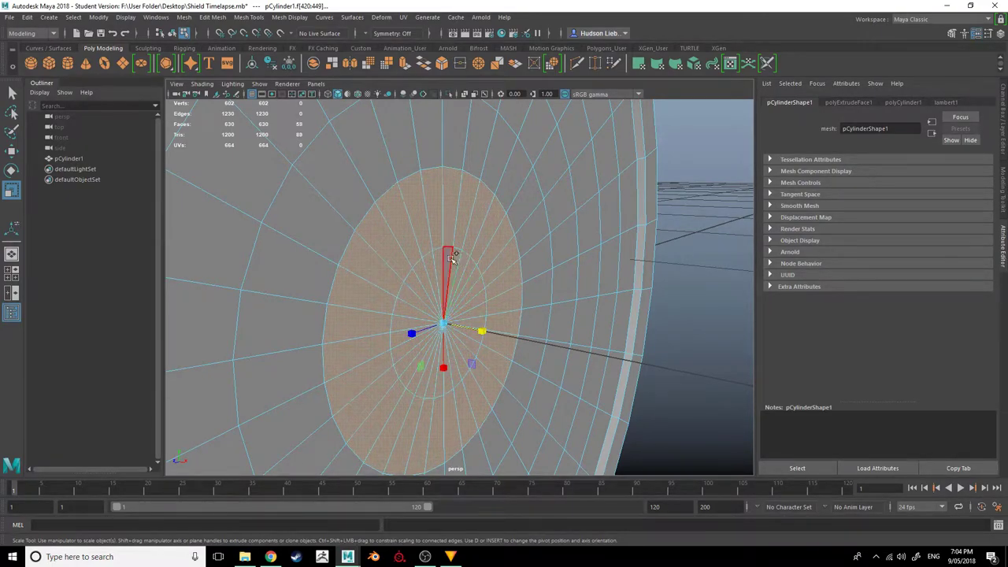
{"action": "scroll", "coordinate": [451, 258], "scroll_direction": "down", "scroll_amount": 5}
{"action": "key", "text": "ctrl+e"}
{"action": "mouse_move", "coordinate": [506, 244]}
{"action": "left_mouse_down", "text": "alt"}
{"action": "mouse_move", "coordinate": [497, 294]}
{"action": "mouse_move", "coordinate": [531, 288]}
{"action": "mouse_move", "coordinate": [473, 299]}
{"action": "mouse_move", "coordinate": [608, 367]}
{"action": "mouse_move", "coordinate": [629, 356]}
{"action": "mouse_move", "coordinate": [552, 299]}
{"action": "mouse_move", "coordinate": [482, 302]}
{"action": "left_mouse_up", "text": "alt"}
Push the centre vertex in with soft selection to recess the middle of the disc.
{"action": "key", "text": "q"}
{"action": "left_click", "coordinate": [468, 302]}
{"action": "key", "text": "b"}
{"action": "scroll", "coordinate": [468, 302], "scroll_direction": "down", "scroll_amount": 3}
{"action": "key", "text": "w"}
{"action": "left_click", "coordinate": [481, 302]}
Create a sphere, rotate it outward, delete half its faces and scale it into the central boss.
{"action": "mouse_move", "coordinate": [484, 301]}
{"action": "right_mouse_down", "text": "shift"}
{"action": "mouse_move", "coordinate": [482, 327]}
{"action": "mouse_move", "coordinate": [535, 300]}
{"action": "right_mouse_up", "text": "shift"}
{"action": "key", "text": "e"}
{"action": "mouse_move", "coordinate": [534, 299]}
{"action": "left_mouse_down", "text": "alt"}
{"action": "mouse_move", "coordinate": [457, 292]}
{"action": "mouse_move", "coordinate": [421, 225]}
{"action": "left_mouse_up", "text": "alt"}
{"action": "key", "text": "Delete"}
{"action": "key", "text": "F8"}
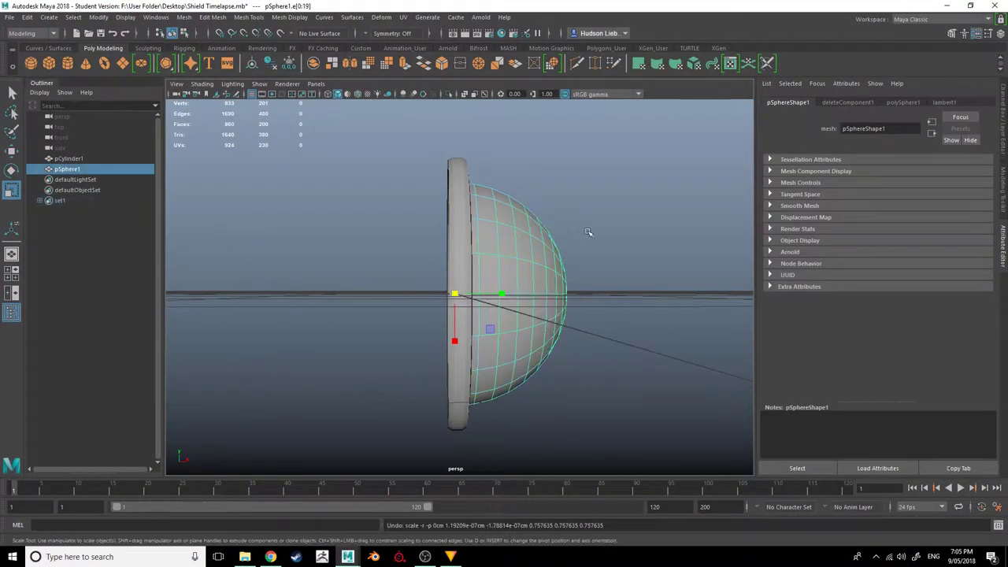
{"action": "left_click_drag", "start_coordinate": [455, 293], "coordinate": [333, 289]}
Duplicate the half-sphere boss with Ctrl+D.
{"action": "mouse_move", "coordinate": [520, 299]}
{"action": "left_mouse_down", "text": "alt"}
{"action": "mouse_move", "coordinate": [604, 319]}
{"action": "mouse_move", "coordinate": [583, 334]}
{"action": "mouse_move", "coordinate": [477, 356]}
{"action": "mouse_move", "coordinate": [504, 346]}
{"action": "mouse_move", "coordinate": [473, 331]}
{"action": "mouse_move", "coordinate": [466, 128]}
{"action": "left_mouse_up", "text": "alt"}
{"action": "left_click", "coordinate": [573, 349]}
{"action": "left_click", "coordinate": [489, 315]}
{"action": "key", "text": "ctrl+d"}
Duplicate the rim sphere rotated around the shield centre, repeating with Shift+D to ring the rim.
{"action": "mouse_move", "coordinate": [425, 180]}
{"action": "left_mouse_down", "text": "alt"}
{"action": "mouse_move", "coordinate": [579, 208]}
{"action": "mouse_move", "coordinate": [484, 225]}
{"action": "mouse_move", "coordinate": [489, 309]}
{"action": "left_mouse_up", "text": "alt"}
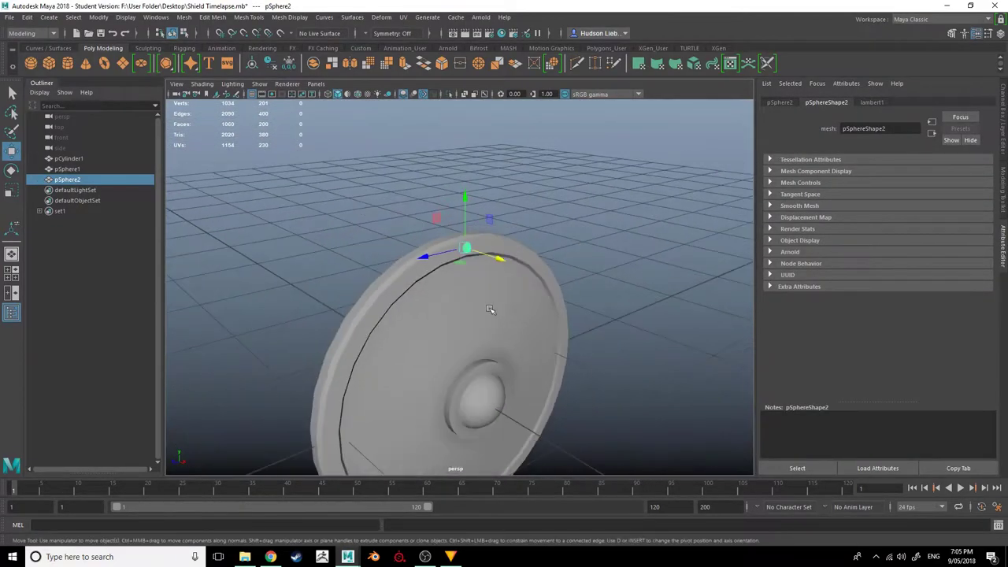
{"action": "mouse_move", "coordinate": [473, 410]}
{"action": "left_mouse_down", "text": "alt"}
{"action": "mouse_move", "coordinate": [520, 394]}
{"action": "mouse_move", "coordinate": [500, 387]}
{"action": "left_mouse_up", "text": "alt"}
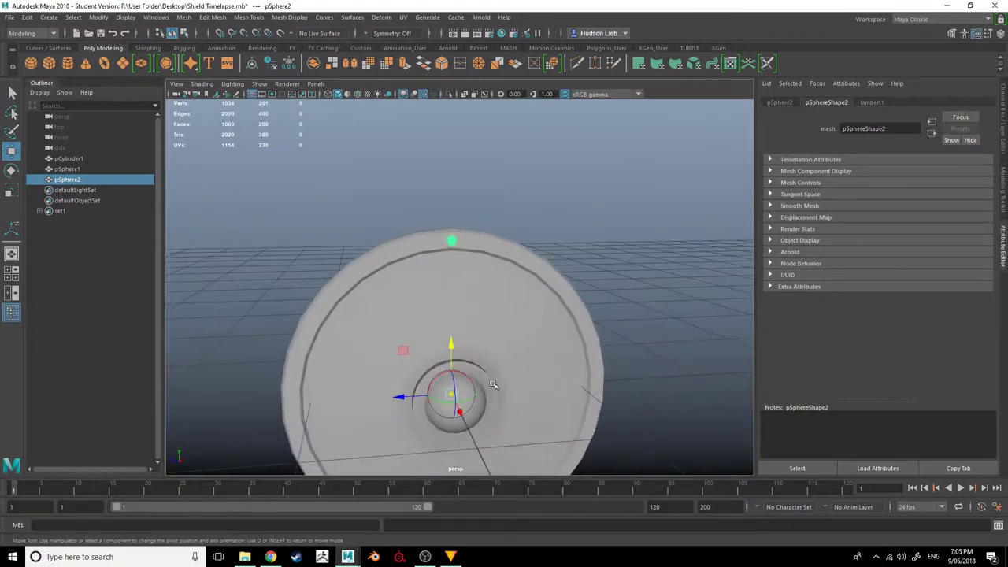
{"action": "key", "text": "ctrl+d"}
{"action": "key", "text": "e"}
{"action": "mouse_move", "coordinate": [457, 346]}
{"action": "left_mouse_down"}
{"action": "mouse_move", "coordinate": [491, 358]}
{"action": "mouse_move", "coordinate": [441, 237]}
{"action": "mouse_move", "coordinate": [511, 288]}
{"action": "mouse_move", "coordinate": [533, 268]}
{"action": "mouse_move", "coordinate": [590, 266]}
{"action": "left_mouse_up"}
{"action": "key", "text": "shift+d"}
{"action": "key", "text": "shift+d"}
{"action": "left_click", "coordinate": [405, 170], "text": "shift"}
{"action": "key", "text": "shift+d"}
{"action": "key", "text": "shift+d"}
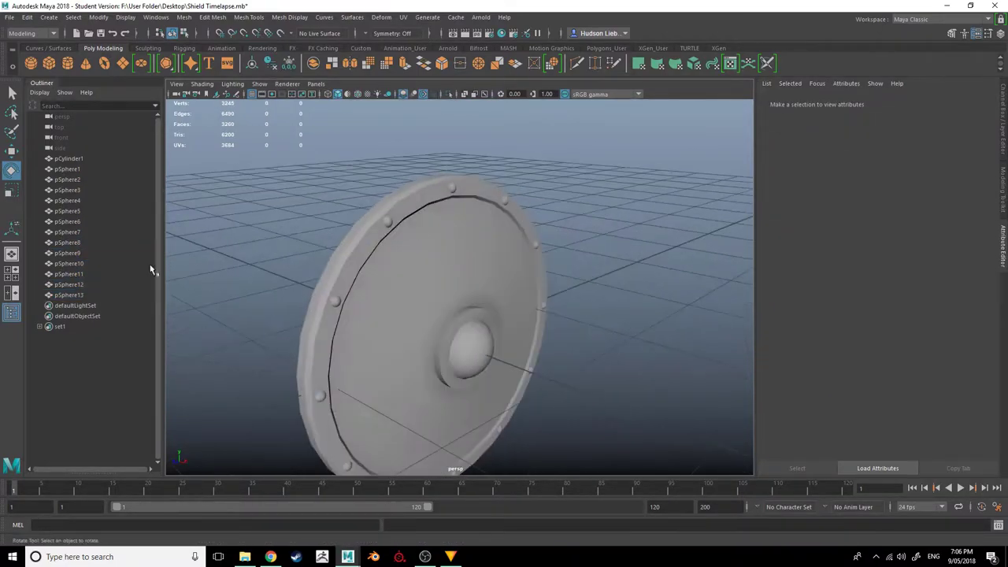
{"action": "key", "text": "ctrl+z"}
Select the rim rivets and combine them into one object.
{"action": "left_click_drag", "start_coordinate": [454, 190], "coordinate": [516, 206], "text": "alt"}
{"action": "left_click", "coordinate": [446, 187], "text": "shift"}
{"action": "left_click", "coordinate": [517, 205], "text": "shift"}
{"action": "left_click", "coordinate": [558, 253], "text": "shift"}
{"action": "left_click", "coordinate": [569, 318], "text": "shift"}
{"action": "left_click_drag", "start_coordinate": [569, 318], "coordinate": [543, 339], "text": "alt"}
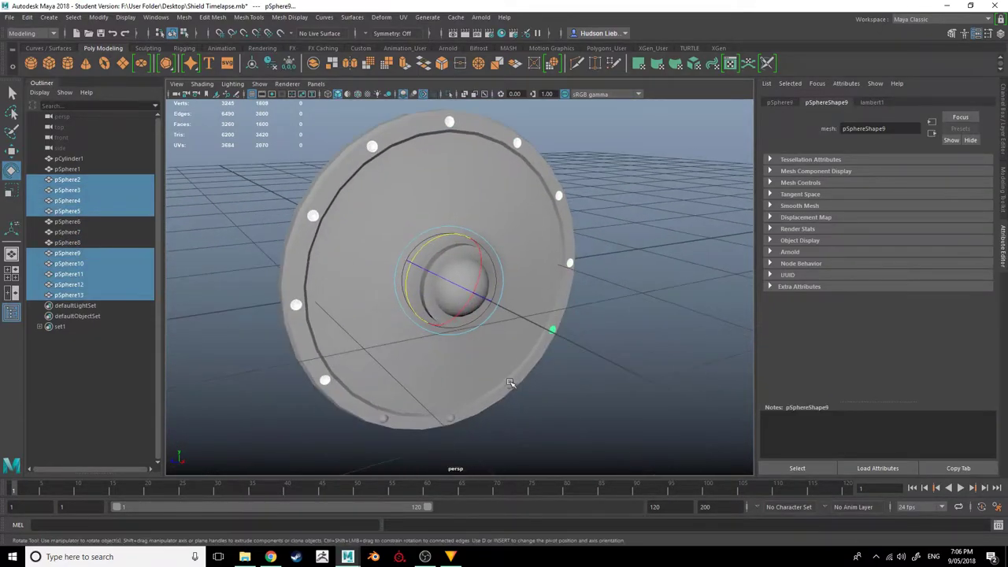
{"action": "left_click", "coordinate": [553, 329], "text": "shift"}
{"action": "right_click_drag", "start_coordinate": [389, 419], "coordinate": [360, 487], "text": "shift"}
Scale a rivet ring copy down to 0.233 so it circles the central boss.
{"action": "mouse_move", "coordinate": [360, 486]}
{"action": "left_mouse_down", "text": "alt"}
{"action": "mouse_move", "coordinate": [472, 315]}
{"action": "mouse_move", "coordinate": [441, 300]}
{"action": "mouse_move", "coordinate": [513, 296]}
{"action": "mouse_move", "coordinate": [399, 305]}
{"action": "mouse_move", "coordinate": [547, 292]}
{"action": "mouse_move", "coordinate": [583, 310]}
{"action": "left_mouse_up", "text": "alt"}
{"action": "key", "text": "r"}
{"action": "key", "text": "w"}
{"action": "key", "text": "r"}
{"action": "key", "text": "r"}
Select all shield parts, combine them into one mesh, pSphere16, and freeze its transformations.
{"action": "right_click_drag", "start_coordinate": [583, 310], "coordinate": [525, 333], "text": "alt"}
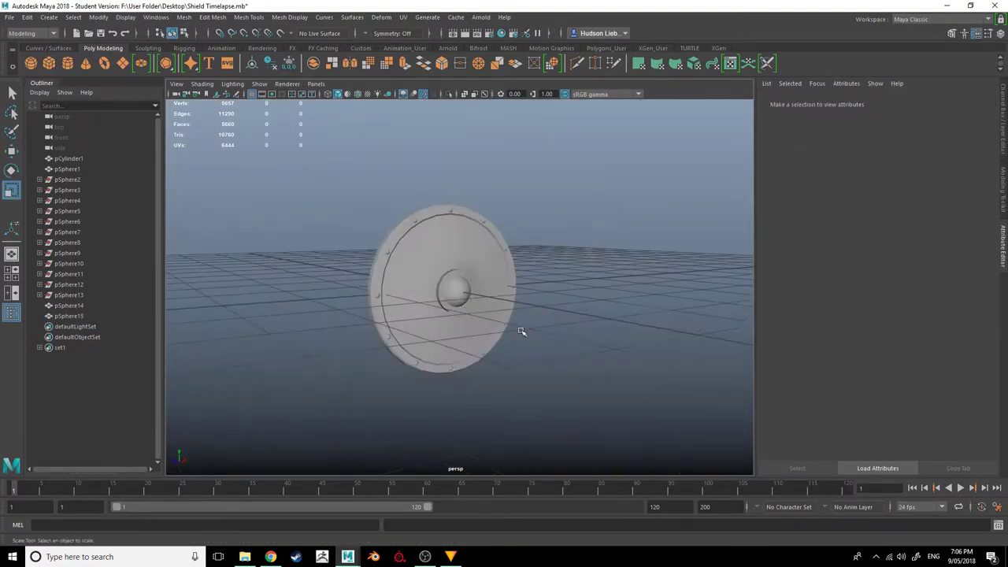
{"action": "left_click", "coordinate": [466, 263], "text": "shift"}
{"action": "right_click", "coordinate": [466, 262], "text": "shift"}
{"action": "left_click", "coordinate": [432, 445]}
{"action": "left_click", "coordinate": [99, 17]}
{"action": "left_click", "coordinate": [130, 63]}
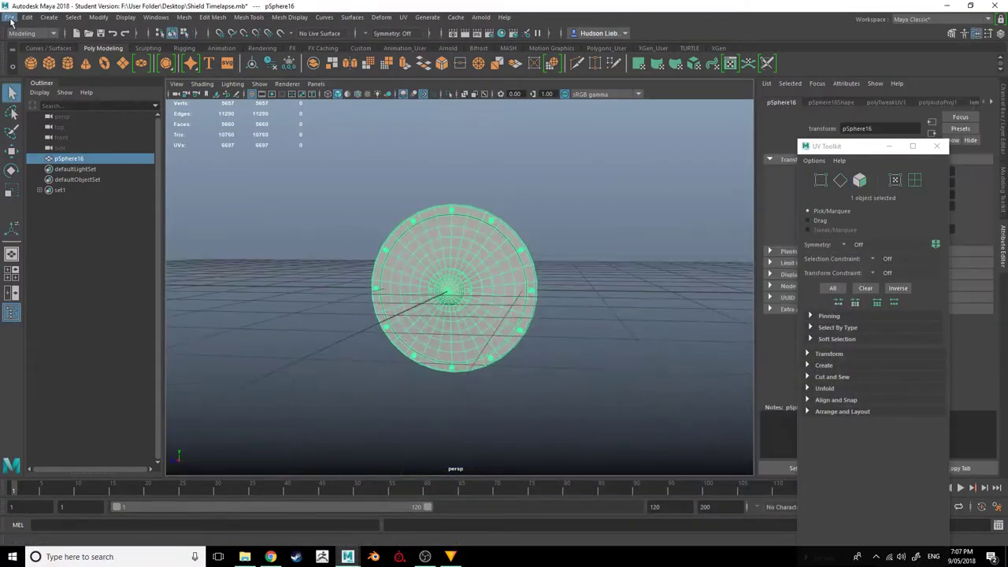
Export the selection into a new Desktop folder named 'Shield Timelapse'.
{"action": "left_click", "coordinate": [10, 18]}
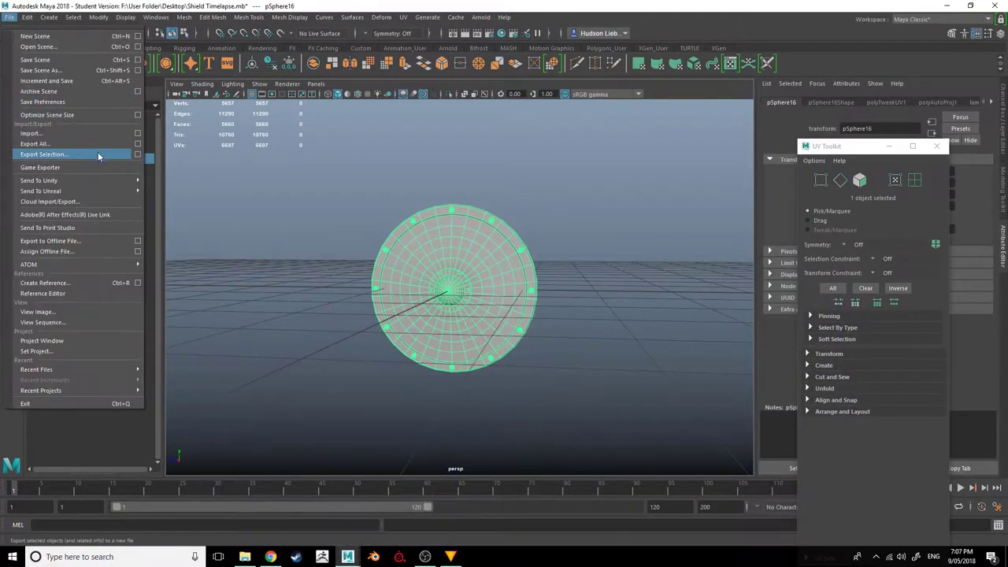
{"action": "left_click", "coordinate": [47, 153]}
{"action": "right_click", "coordinate": [228, 337]}
{"action": "left_click", "coordinate": [239, 348]}
{"action": "type", "text": "Shield "}
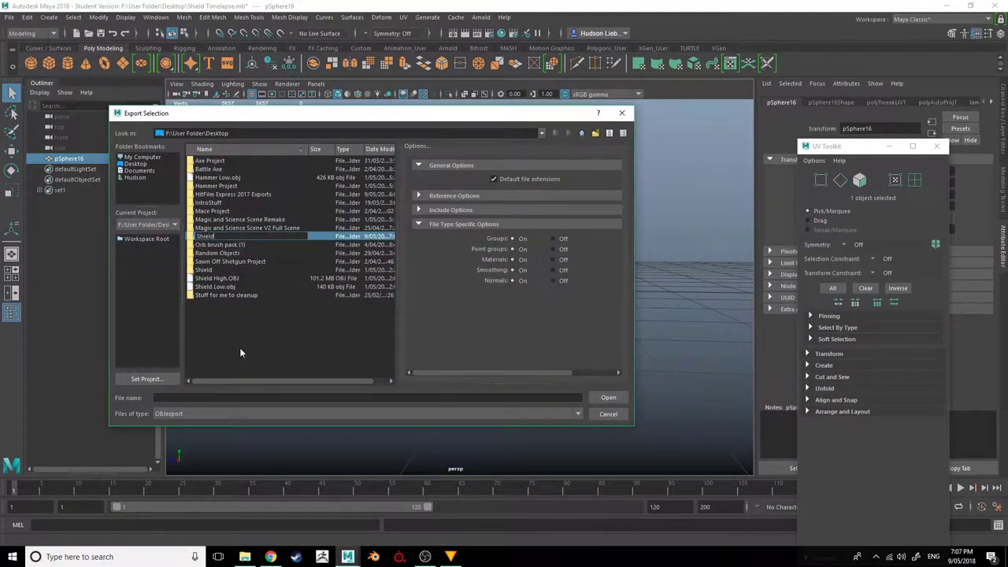
{"action": "type", "text": "Timelapse"}
{"action": "key", "text": "Return"}
{"action": "key", "text": "Return"}
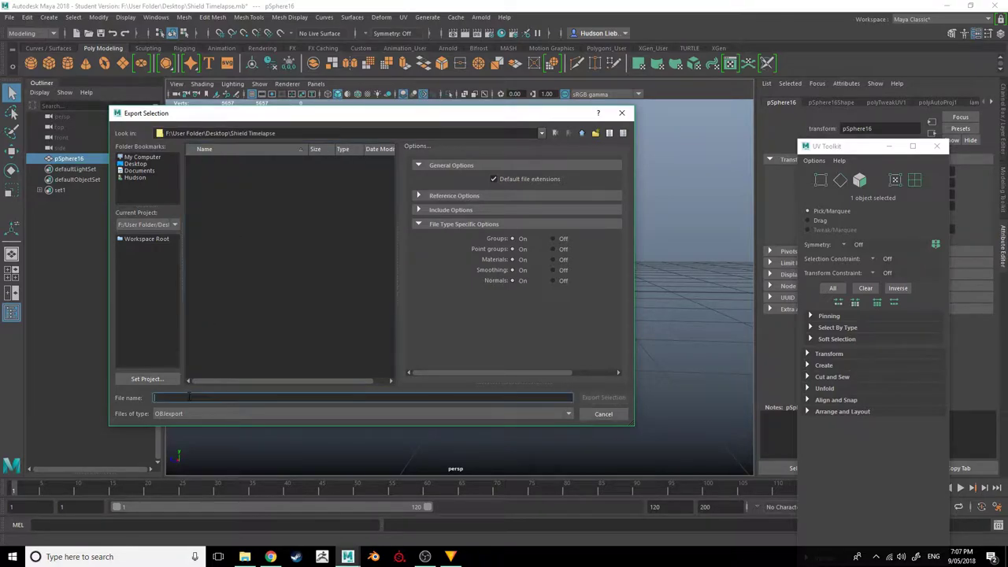
{"action": "key", "text": "Return"}
Close Maya saving the scene, then dismiss ZBrush's home page.
{"action": "left_click_drag", "start_coordinate": [189, 400], "coordinate": [354, 354], "text": "alt"}
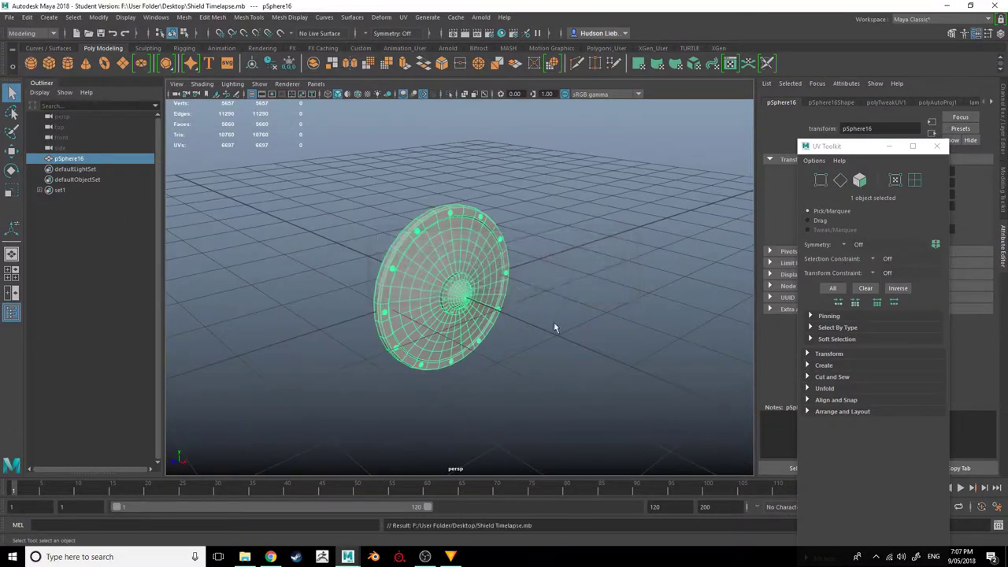
{"action": "left_click_drag", "start_coordinate": [554, 328], "coordinate": [599, 315], "text": "alt"}
{"action": "left_click", "coordinate": [995, 6]}
{"action": "left_click", "coordinate": [462, 279]}
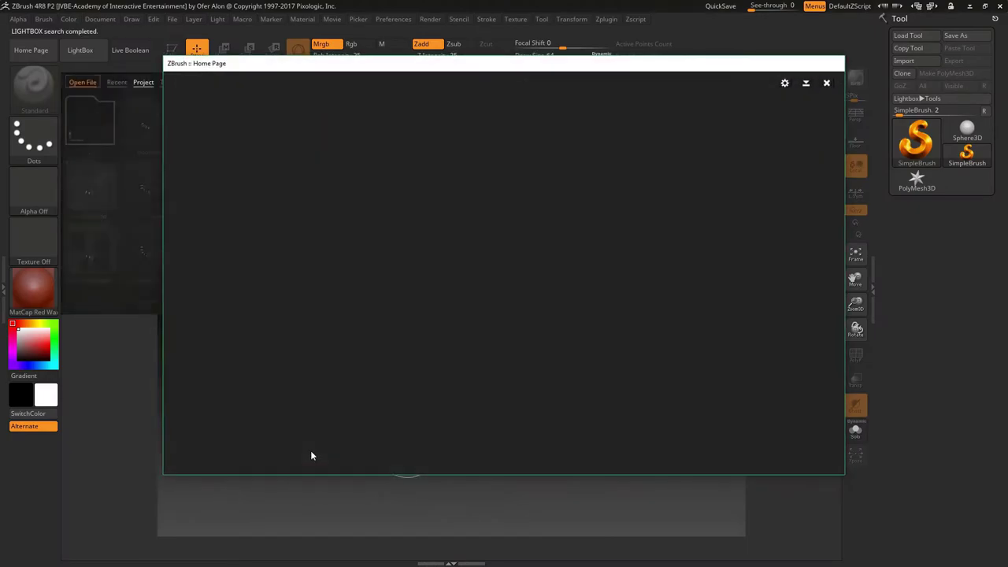
{"action": "left_click", "coordinate": [831, 87]}
Import the Shield Low mesh from the Desktop and subdivide it to level 6, about 5.65 million polygons.
{"action": "left_click", "coordinate": [80, 49]}
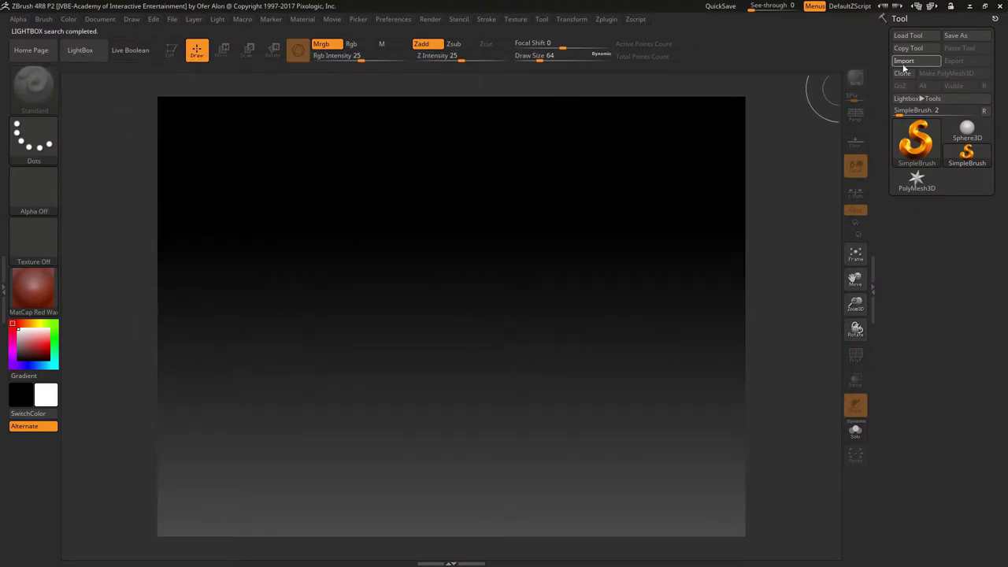
{"action": "left_click", "coordinate": [904, 61]}
{"action": "scroll", "coordinate": [39, 158], "scroll_direction": "up", "scroll_amount": 5}
{"action": "left_click", "coordinate": [43, 78]}
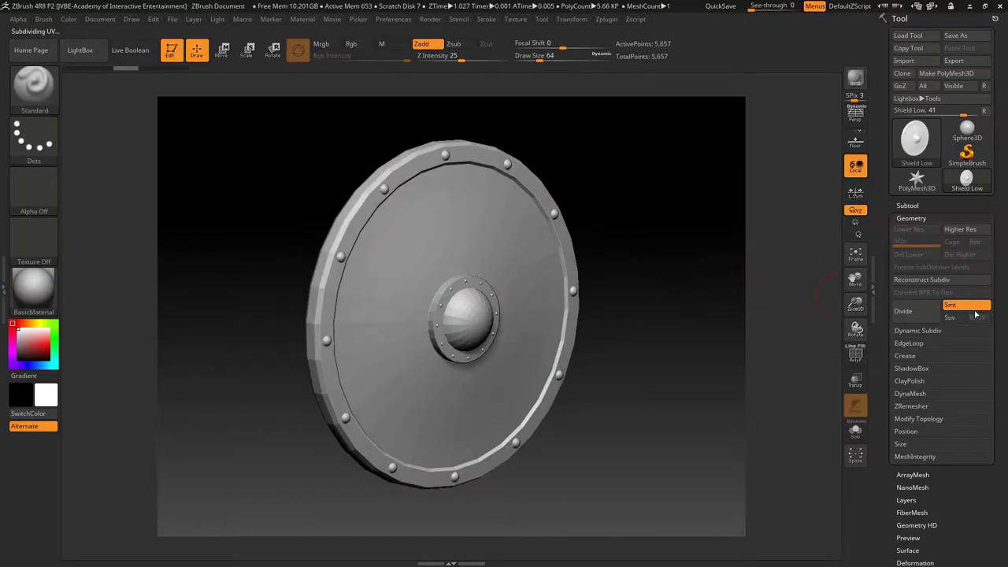
{"action": "key", "text": "ctrl+d"}
{"action": "key", "text": "ctrl+d"}
{"action": "key", "text": "ctrl+d"}
{"action": "mouse_move", "coordinate": [662, 218]}
{"action": "left_mouse_down"}
{"action": "mouse_move", "coordinate": [602, 208]}
{"action": "mouse_move", "coordinate": [637, 181]}
{"action": "mouse_move", "coordinate": [625, 169]}
{"action": "left_mouse_up"}
Turn on lazy stroke and select the DamStandard brush.
{"action": "left_click", "coordinate": [516, 19]}
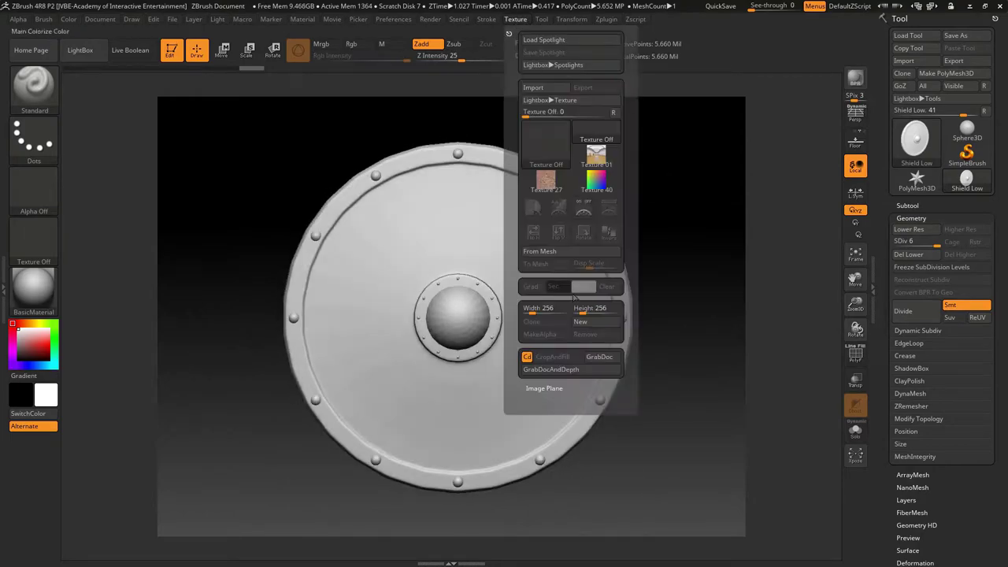
{"action": "left_click", "coordinate": [517, 191]}
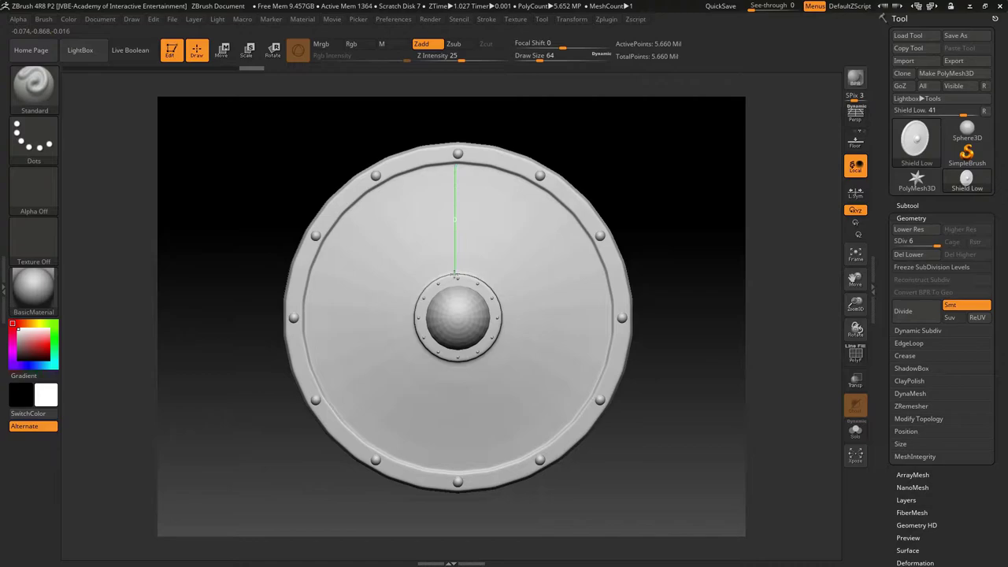
{"action": "left_click", "coordinate": [33, 86]}
{"action": "left_click", "coordinate": [456, 168]}
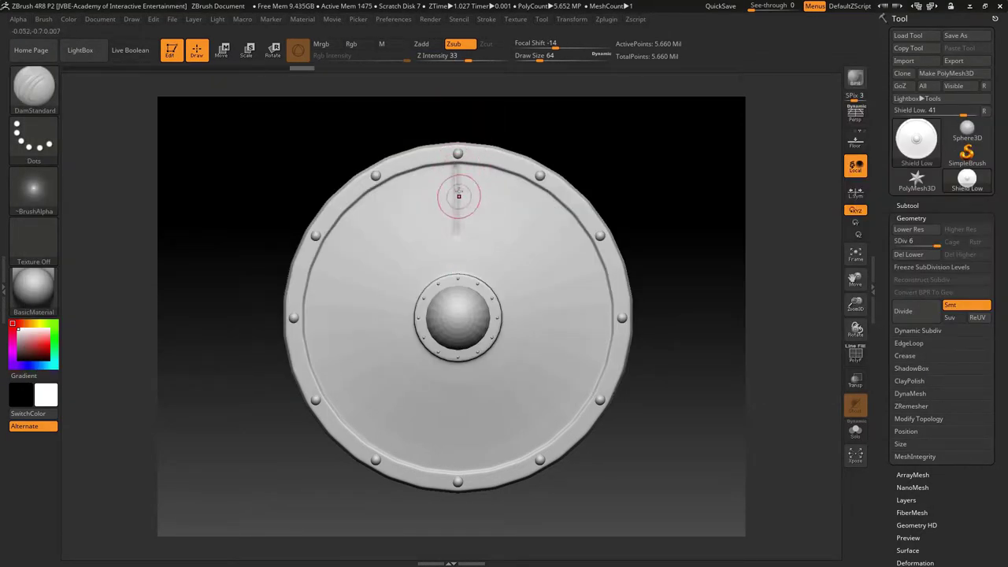
{"action": "key", "text": "ctrl+z"}
{"action": "left_click", "coordinate": [489, 22]}
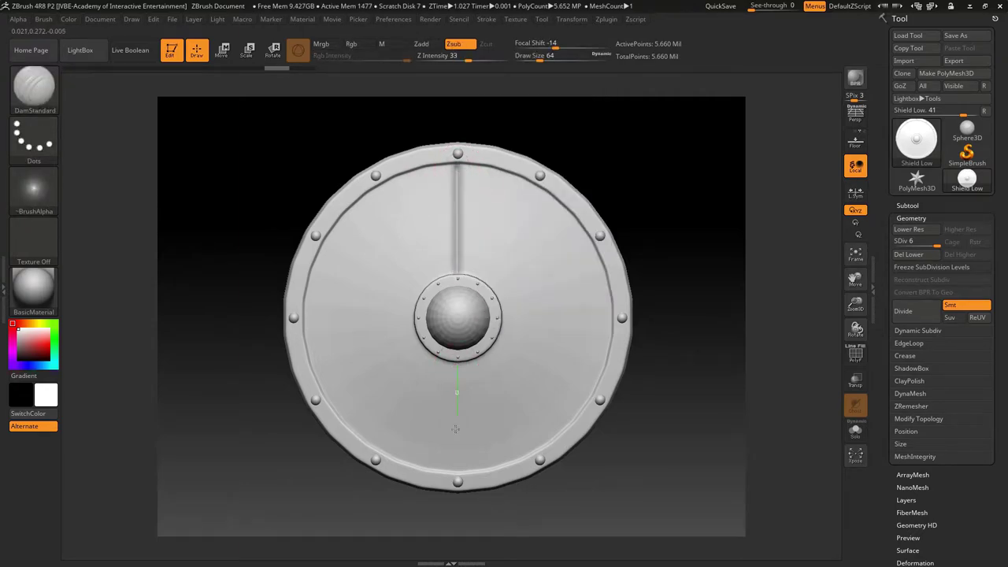
Carve four straight vertical plank grooves down the shield disc.
{"action": "left_click_drag", "start_coordinate": [504, 465], "coordinate": [508, 464]}
{"action": "key", "text": "ctrl+z"}
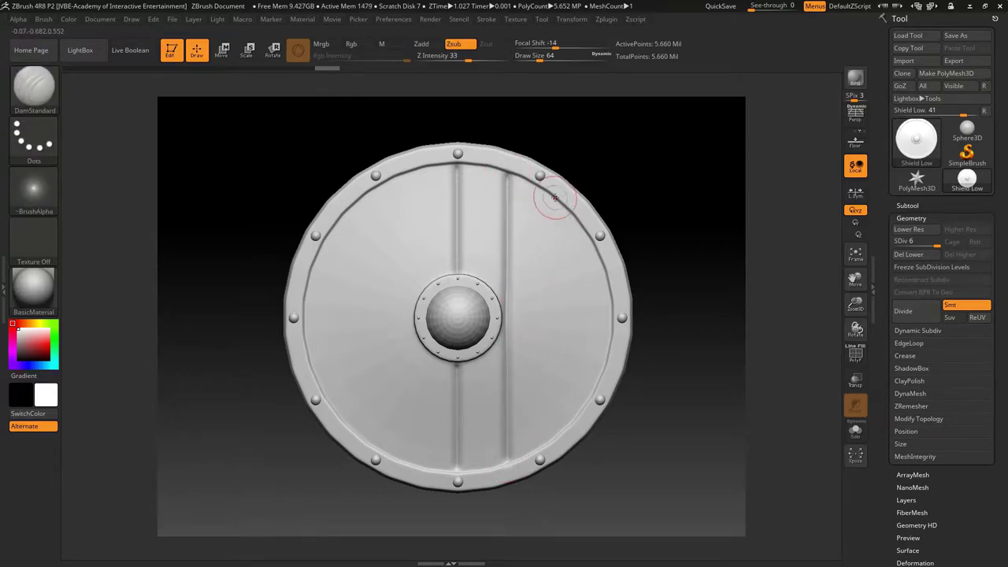
{"action": "left_click_drag", "start_coordinate": [554, 435], "coordinate": [519, 458]}
{"action": "key", "text": "ctrl+z"}
{"action": "key", "text": "ctrl+z"}
{"action": "left_click_drag", "start_coordinate": [576, 225], "coordinate": [576, 416]}
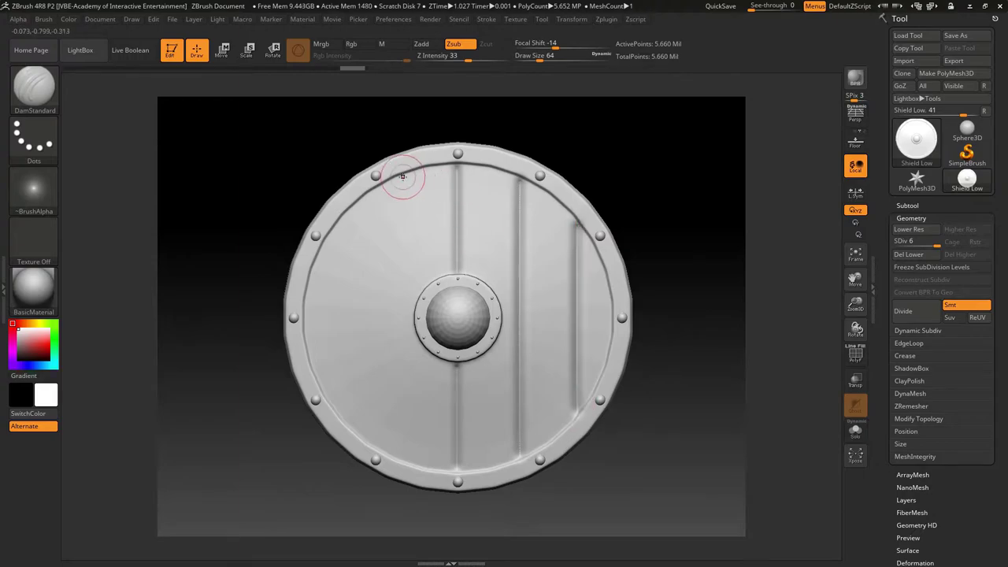
{"action": "left_click_drag", "start_coordinate": [402, 176], "coordinate": [399, 430]}
{"action": "left_click_drag", "start_coordinate": [401, 465], "coordinate": [401, 466]}
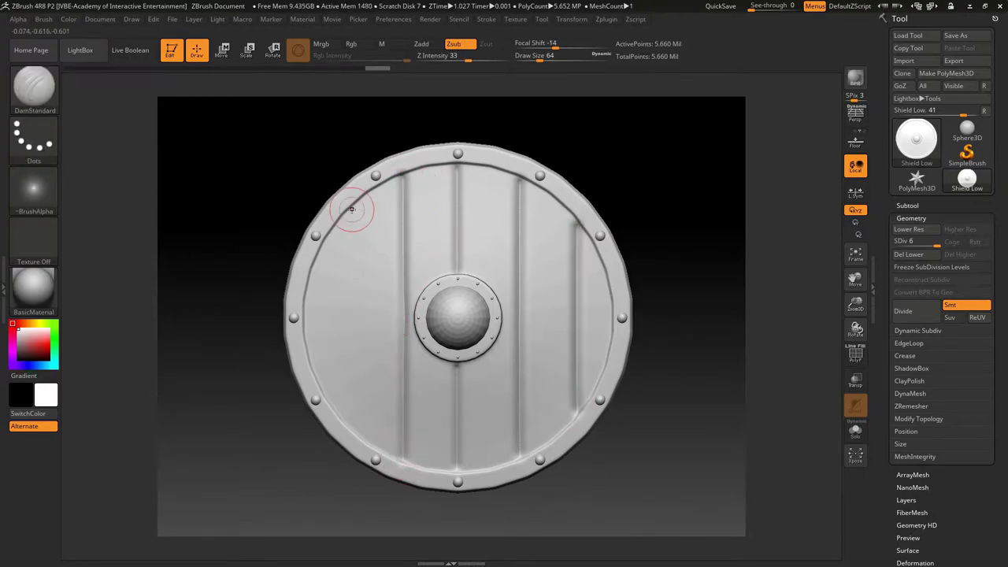
{"action": "left_click", "coordinate": [352, 435]}
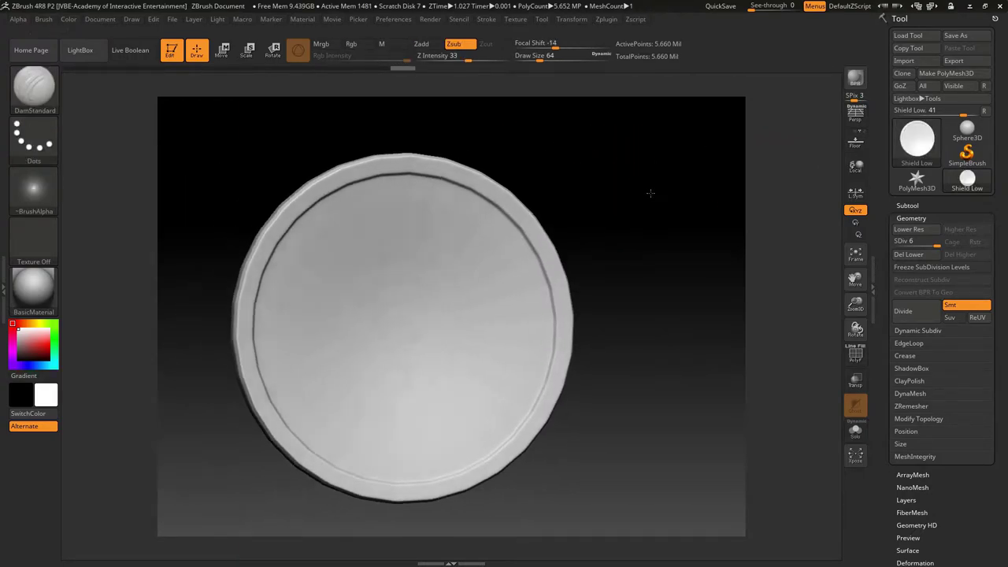
{"action": "left_click_drag", "start_coordinate": [465, 457], "coordinate": [465, 459]}
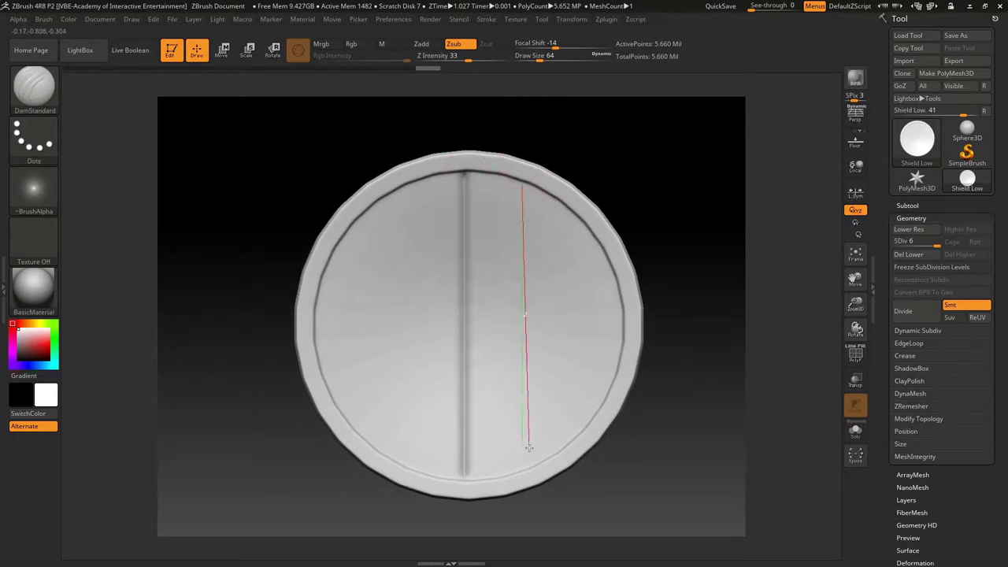
{"action": "left_click_drag", "start_coordinate": [530, 447], "coordinate": [529, 449]}
{"action": "left_click_drag", "start_coordinate": [582, 429], "coordinate": [582, 431]}
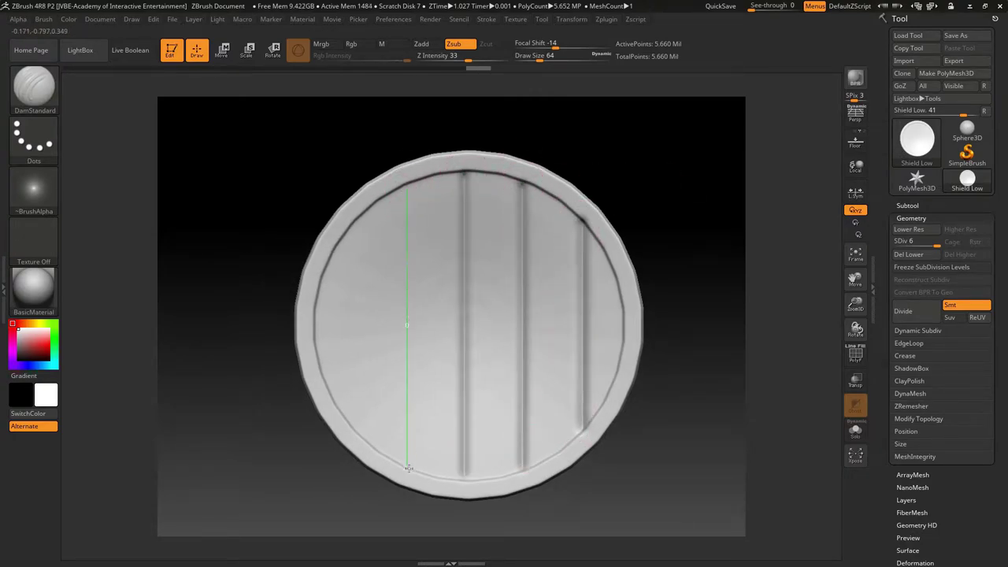
{"action": "left_click_drag", "start_coordinate": [409, 468], "coordinate": [409, 470]}
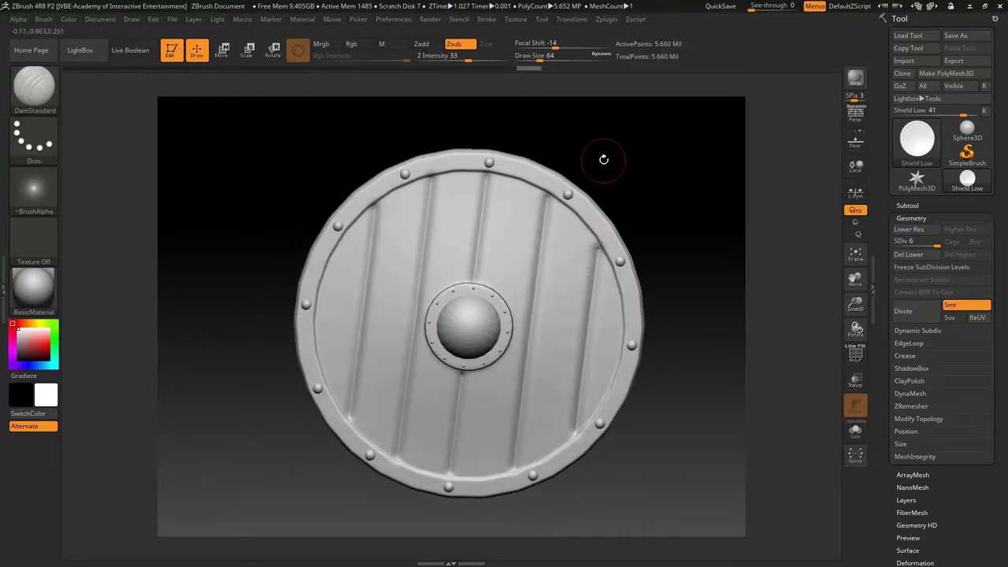
Pick the Orb_Slash01 brush with FreeHand stroke and face the shield front-on.
{"action": "key", "text": "b"}
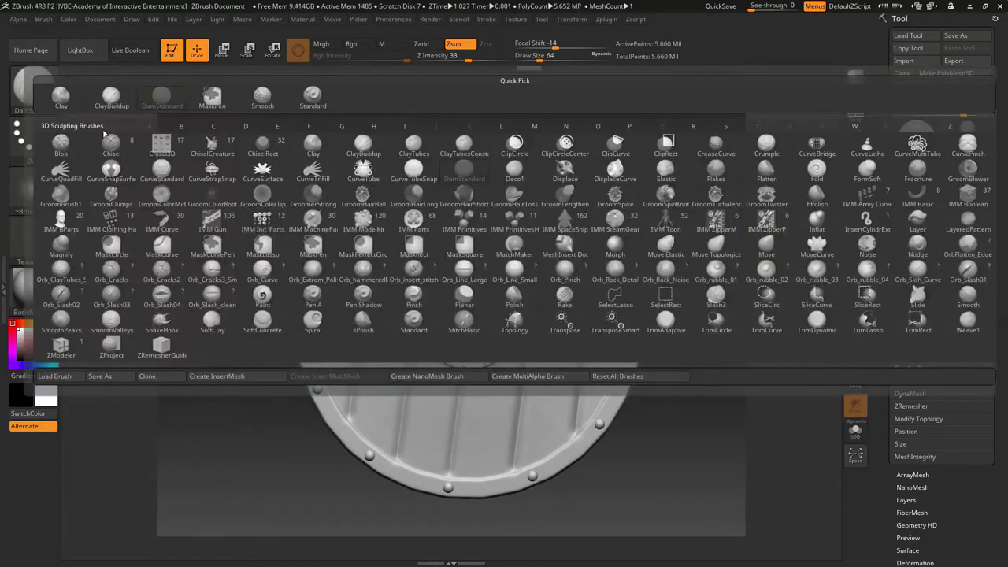
{"action": "left_click", "coordinate": [965, 273]}
{"action": "left_click", "coordinate": [33, 135]}
{"action": "left_click", "coordinate": [236, 173]}
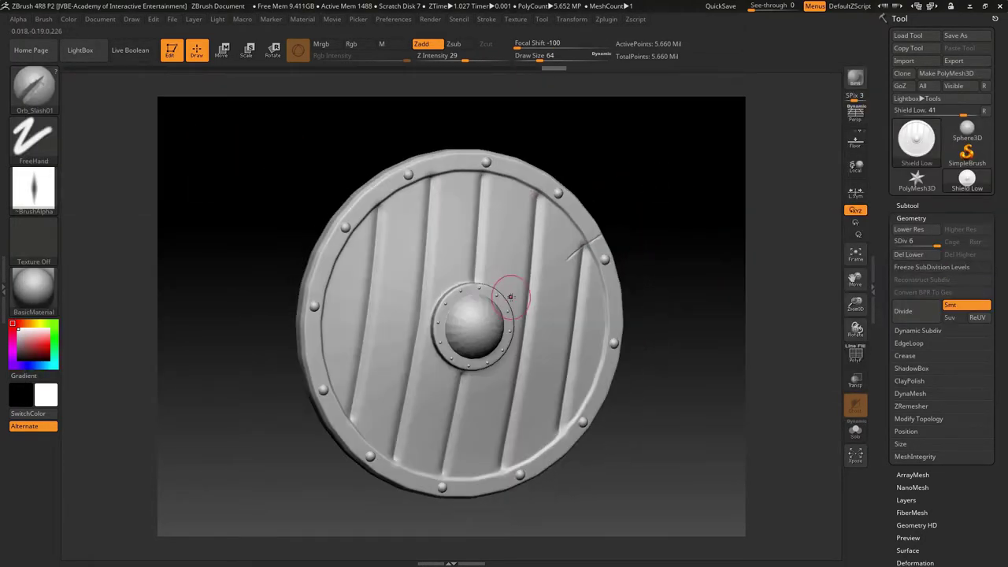
{"action": "left_click_drag", "start_coordinate": [349, 198], "coordinate": [380, 360]}
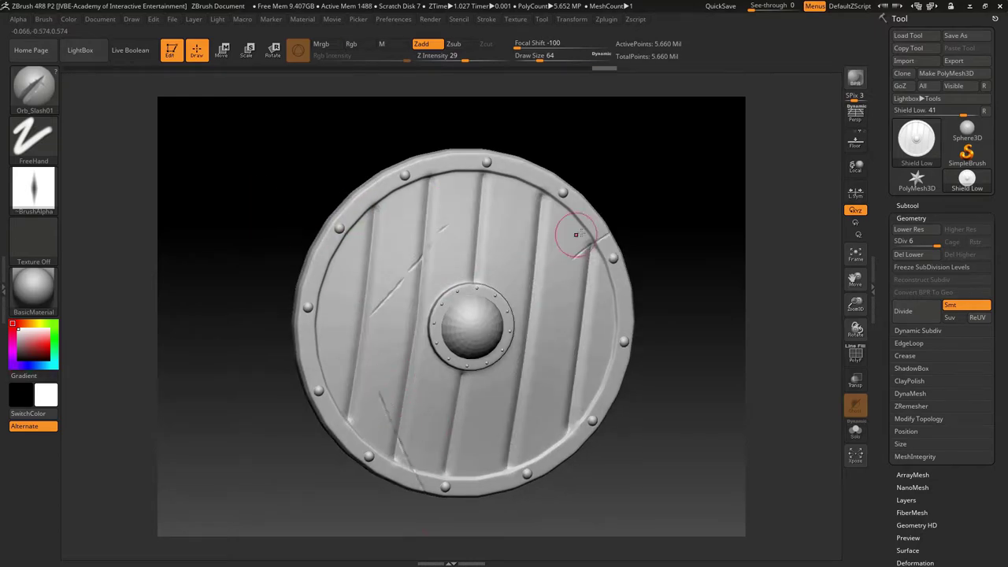
Carve slash marks across the lower-right planks, rim, boss area and upper-right planks.
{"action": "left_click_drag", "start_coordinate": [558, 381], "coordinate": [544, 424]}
{"action": "left_click_drag", "start_coordinate": [478, 172], "coordinate": [470, 189]}
{"action": "left_click_drag", "start_coordinate": [501, 265], "coordinate": [485, 317]}
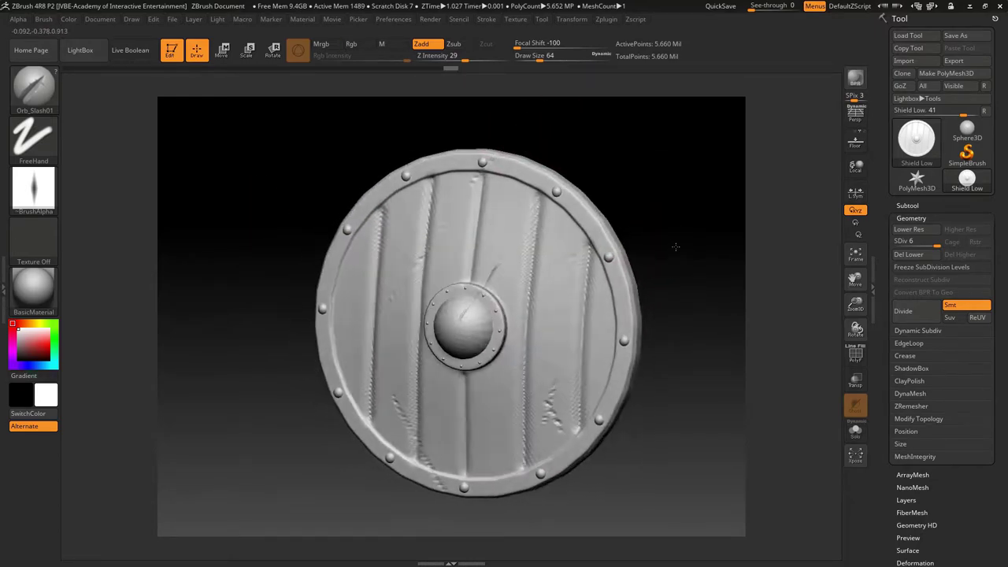
{"action": "left_click_drag", "start_coordinate": [308, 267], "coordinate": [331, 292]}
{"action": "left_click_drag", "start_coordinate": [536, 224], "coordinate": [523, 270]}
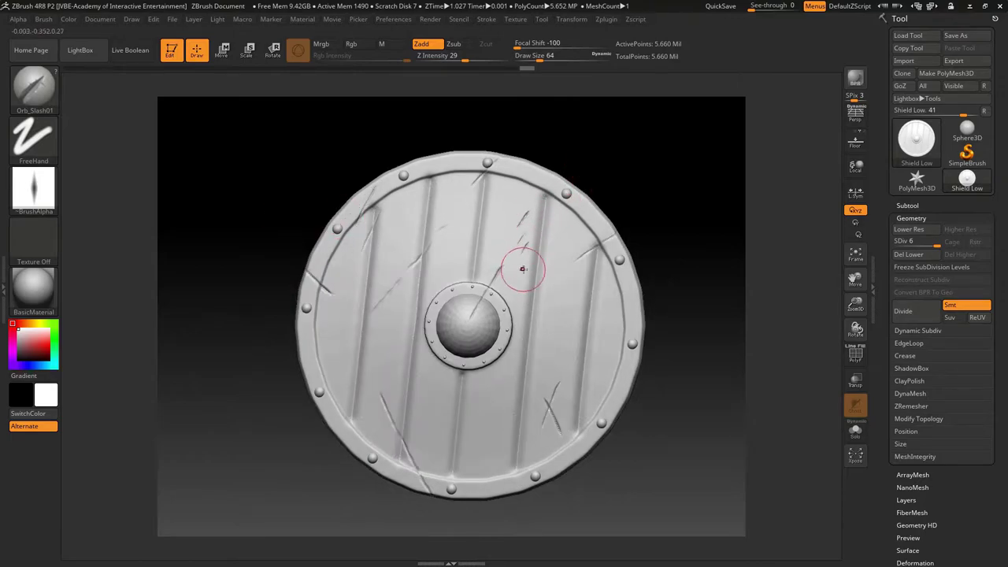
{"action": "mouse_move", "coordinate": [522, 270]}
{"action": "right_mouse_down"}
{"action": "mouse_move", "coordinate": [641, 207]}
{"action": "mouse_move", "coordinate": [606, 370]}
{"action": "mouse_move", "coordinate": [597, 180]}
{"action": "mouse_move", "coordinate": [646, 158]}
{"action": "mouse_move", "coordinate": [660, 165]}
{"action": "mouse_move", "coordinate": [681, 124]}
{"action": "right_mouse_up"}
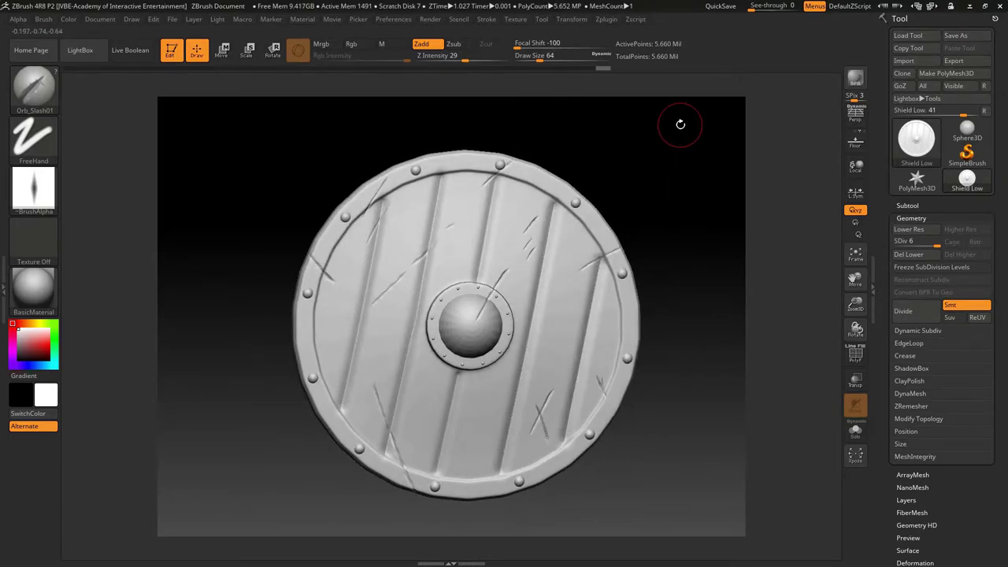
Export the high-res sculpted shield mesh and switch to Substance Painter for baking.
{"action": "left_click", "coordinate": [983, 60]}
{"action": "key", "text": "Return"}
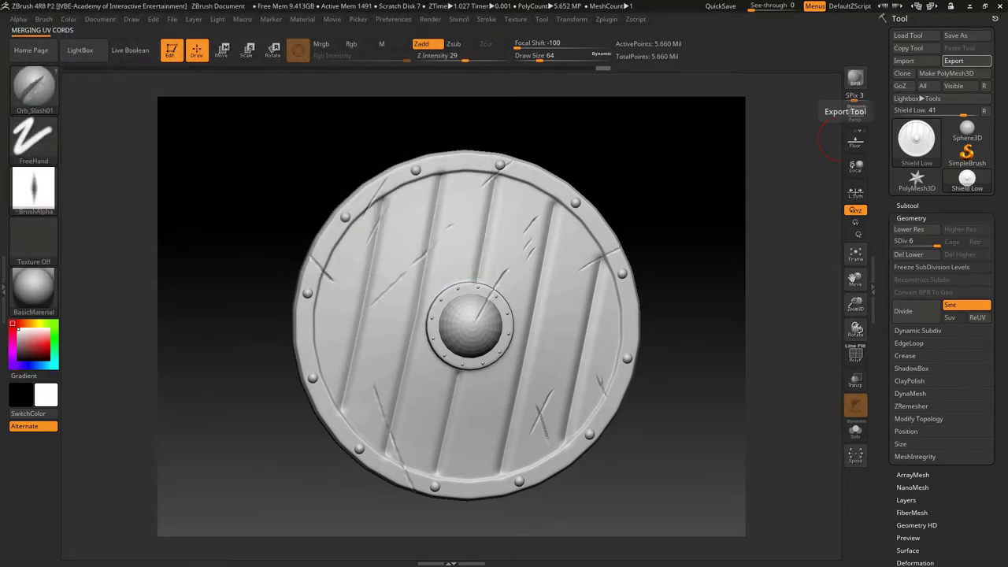
{"action": "key", "text": "alt+Tab"}
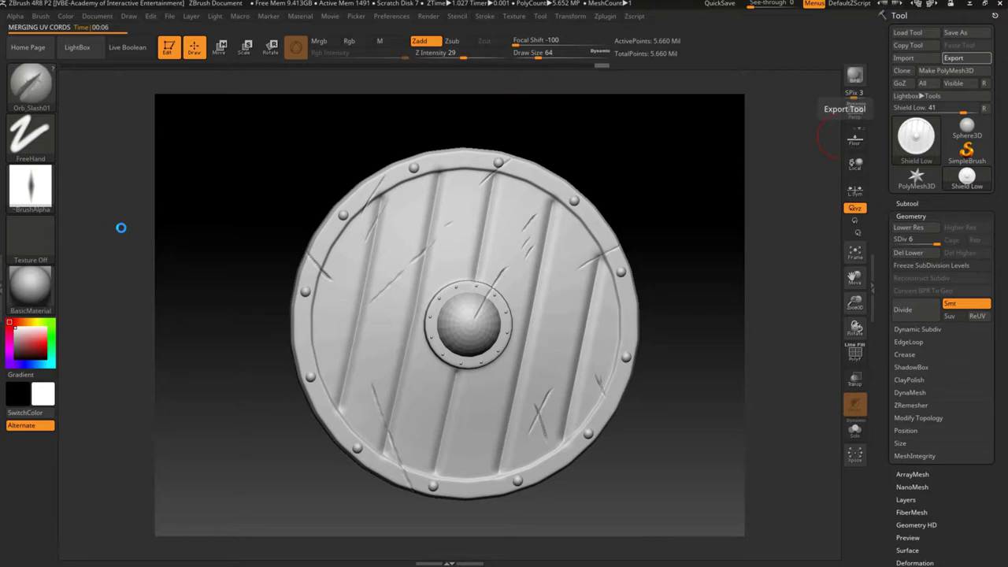
{"action": "key", "text": "alt+Tab"}
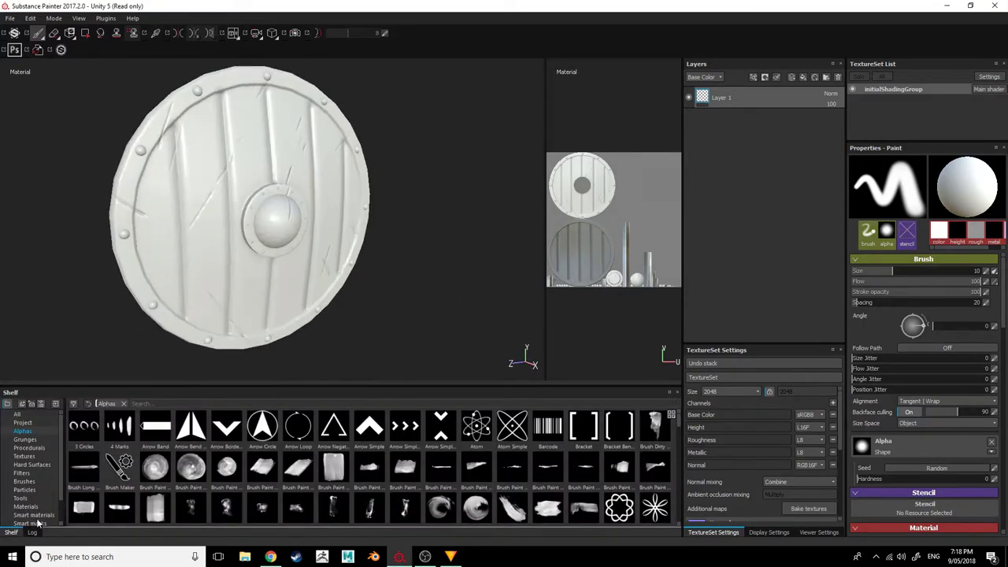
Add the Iron Old and Wood Walnut smart materials to the layer stack.
{"action": "left_click_drag", "start_coordinate": [585, 468], "coordinate": [436, 155]}
{"action": "scroll", "coordinate": [457, 504], "scroll_direction": "down", "scroll_amount": 5}
{"action": "left_click_drag", "start_coordinate": [655, 504], "coordinate": [468, 165]}
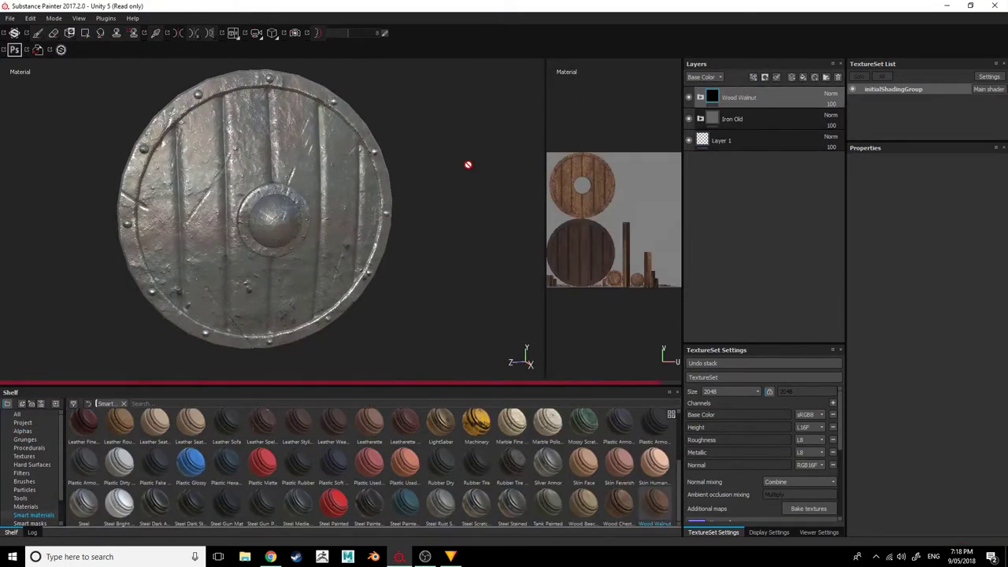
Give Wood Walnut a black mask and polygon-fill the planks, leaving rim and boss iron.
{"action": "left_click", "coordinate": [85, 32]}
{"action": "left_click", "coordinate": [74, 38]}
{"action": "left_click", "coordinate": [85, 32]}
{"action": "left_click", "coordinate": [263, 134]}
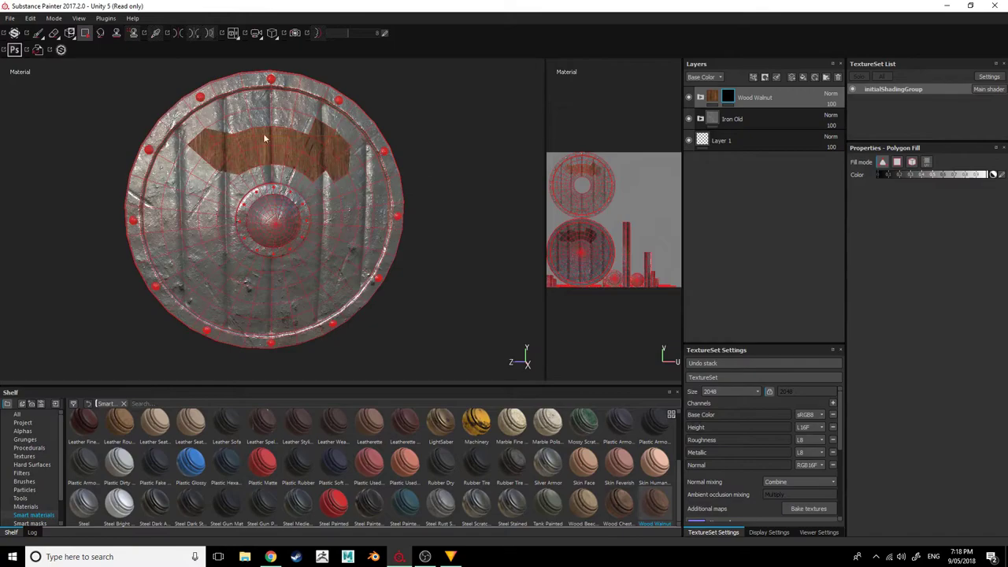
{"action": "mouse_move", "coordinate": [263, 134]}
{"action": "left_mouse_down", "text": "alt"}
{"action": "mouse_move", "coordinate": [690, 128]}
{"action": "mouse_move", "coordinate": [336, 196]}
{"action": "mouse_move", "coordinate": [337, 231]}
{"action": "mouse_move", "coordinate": [389, 200]}
{"action": "left_mouse_up", "text": "alt"}
{"action": "mouse_move", "coordinate": [405, 235]}
{"action": "left_mouse_down"}
{"action": "mouse_move", "coordinate": [418, 82]}
{"action": "mouse_move", "coordinate": [232, 119]}
{"action": "mouse_move", "coordinate": [320, 249]}
{"action": "left_mouse_up"}
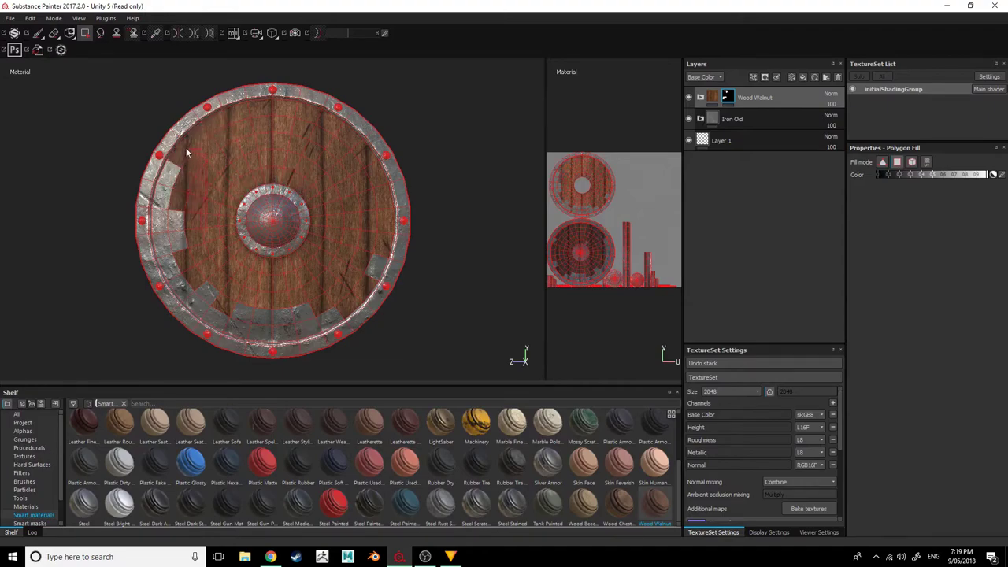
{"action": "mouse_move", "coordinate": [299, 333]}
{"action": "left_mouse_down", "text": "alt"}
{"action": "mouse_move", "coordinate": [337, 184]}
{"action": "mouse_move", "coordinate": [279, 216]}
{"action": "mouse_move", "coordinate": [288, 215]}
{"action": "left_mouse_up", "text": "alt"}
{"action": "scroll", "coordinate": [299, 176], "scroll_direction": "up", "scroll_amount": 5}
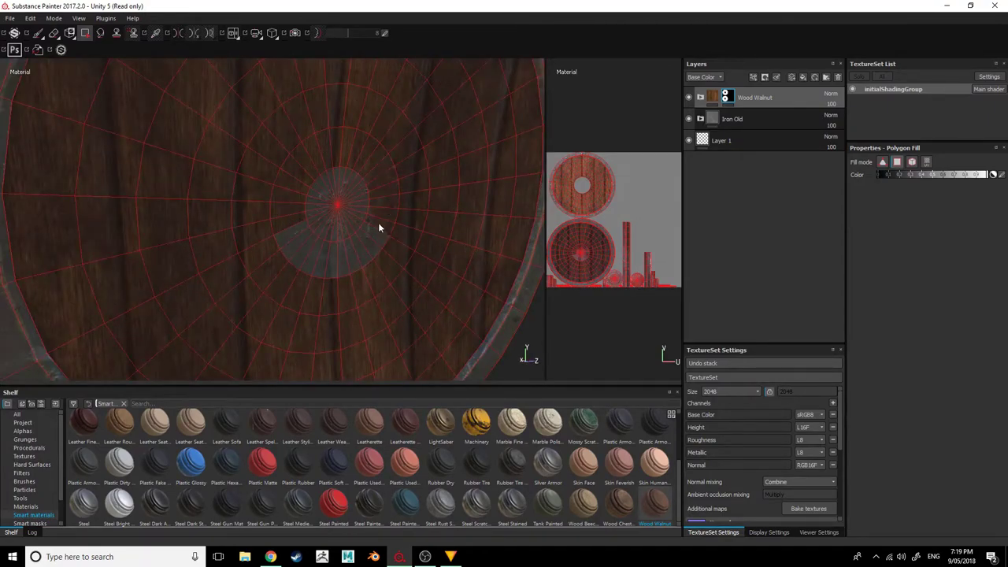
{"action": "scroll", "coordinate": [296, 234], "scroll_direction": "up", "scroll_amount": 3}
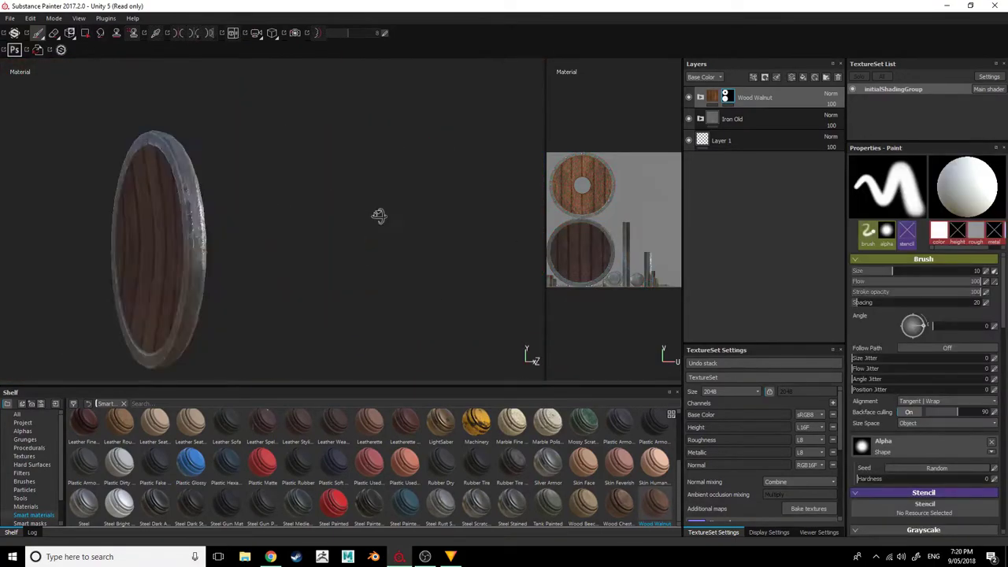
Add a Bronze Armor layer and a blue fill layer with the Paint Old smart mask.
{"action": "left_click_drag", "start_coordinate": [770, 93], "coordinate": [757, 97]}
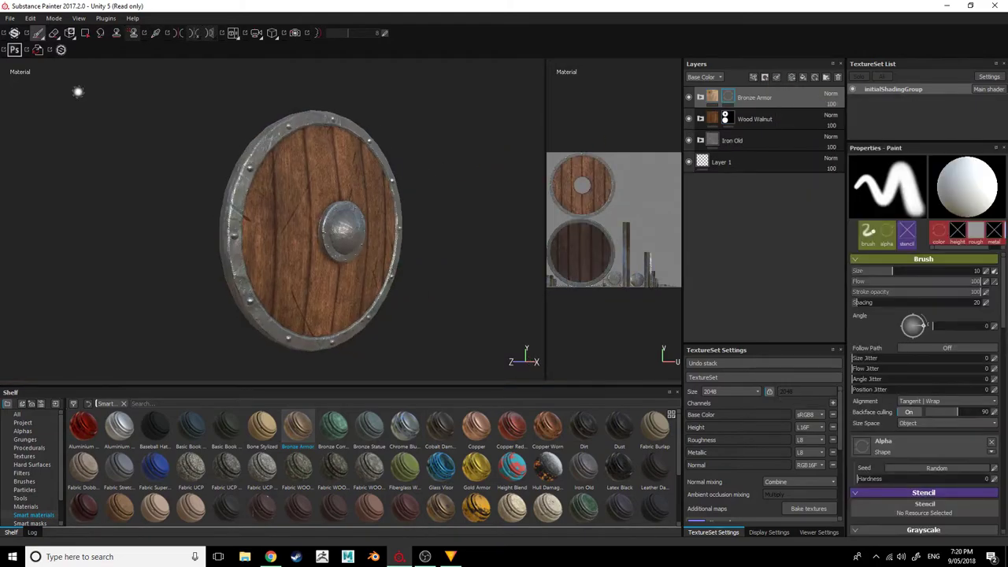
{"action": "left_click_drag", "start_coordinate": [236, 248], "coordinate": [312, 215], "text": "alt"}
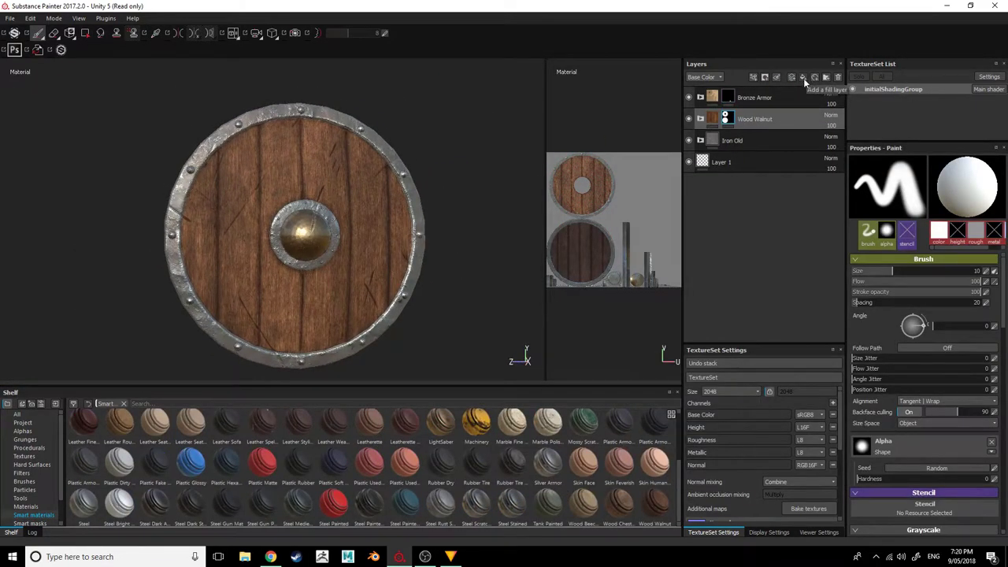
{"action": "left_click", "coordinate": [806, 82]}
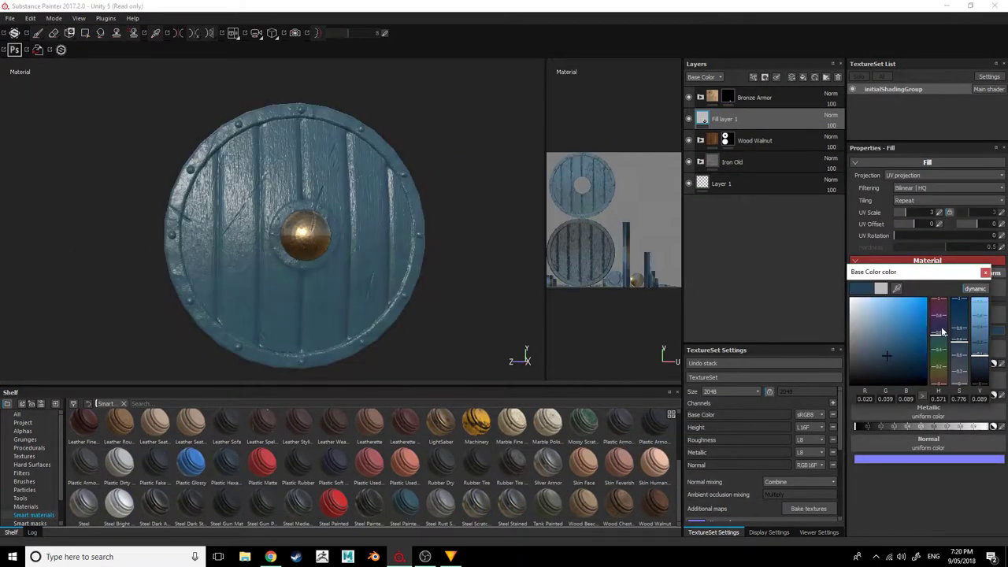
{"action": "left_click", "coordinate": [31, 524]}
{"action": "left_click_drag", "start_coordinate": [619, 460], "coordinate": [741, 120]}
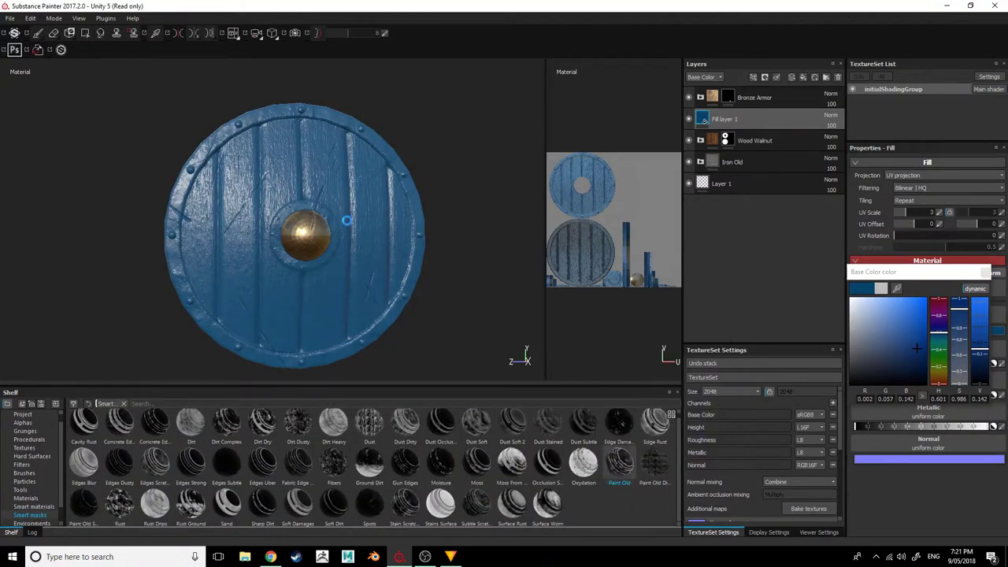
Undo the bronze and blue layers, then add Wood Walnut back as a layer.
{"action": "key", "text": "ctrl+z"}
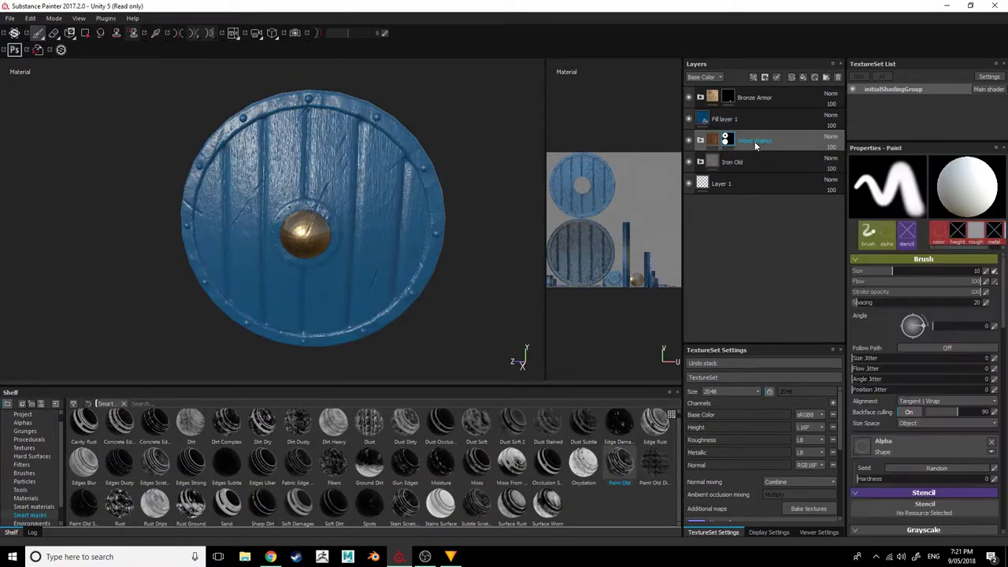
{"action": "key", "text": "ctrl+z"}
{"action": "key", "text": "ctrl+z"}
{"action": "left_click", "coordinate": [33, 507]}
{"action": "left_click_drag", "start_coordinate": [656, 502], "coordinate": [754, 114]}
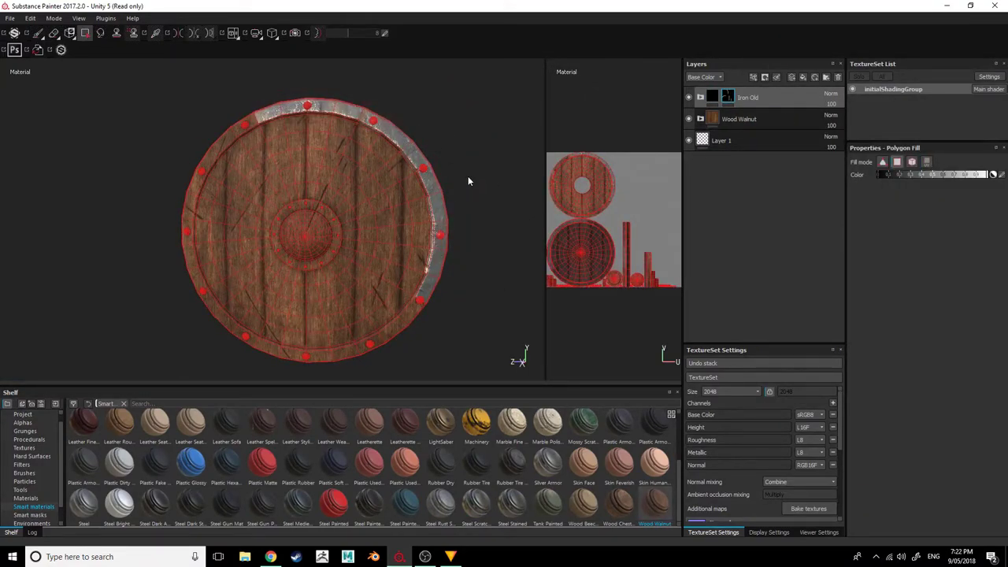
Polygon-fill the Iron Old mask across the outer rim faces, checking front and back rims.
{"action": "left_click_drag", "start_coordinate": [468, 181], "coordinate": [396, 125], "text": "alt"}
{"action": "left_click_drag", "start_coordinate": [447, 290], "coordinate": [356, 313], "text": "alt"}
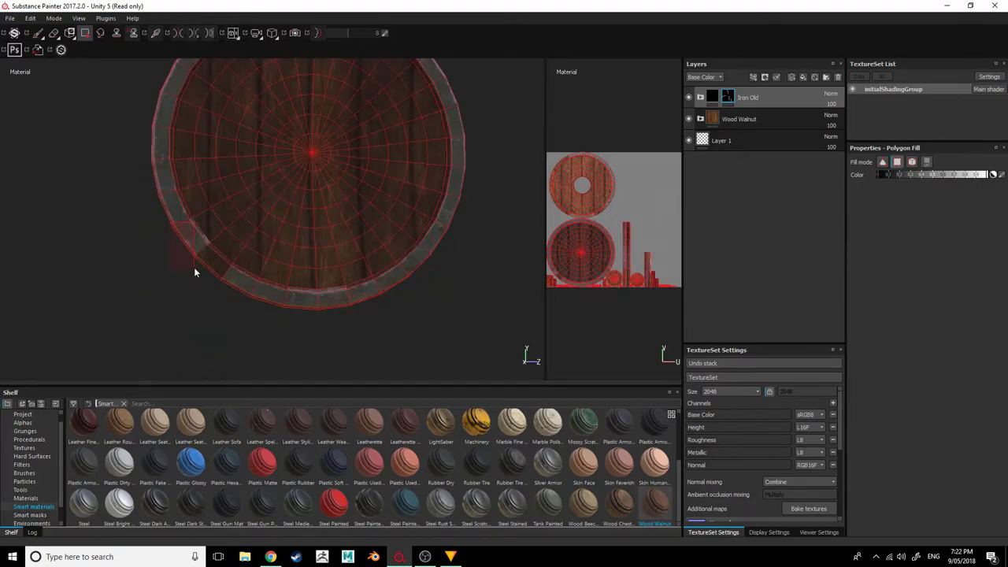
{"action": "mouse_move", "coordinate": [195, 272]}
{"action": "left_mouse_down", "text": "alt"}
{"action": "mouse_move", "coordinate": [424, 288]}
{"action": "mouse_move", "coordinate": [328, 196]}
{"action": "left_mouse_up", "text": "alt"}
{"action": "scroll", "coordinate": [264, 233], "scroll_direction": "up", "scroll_amount": 3}
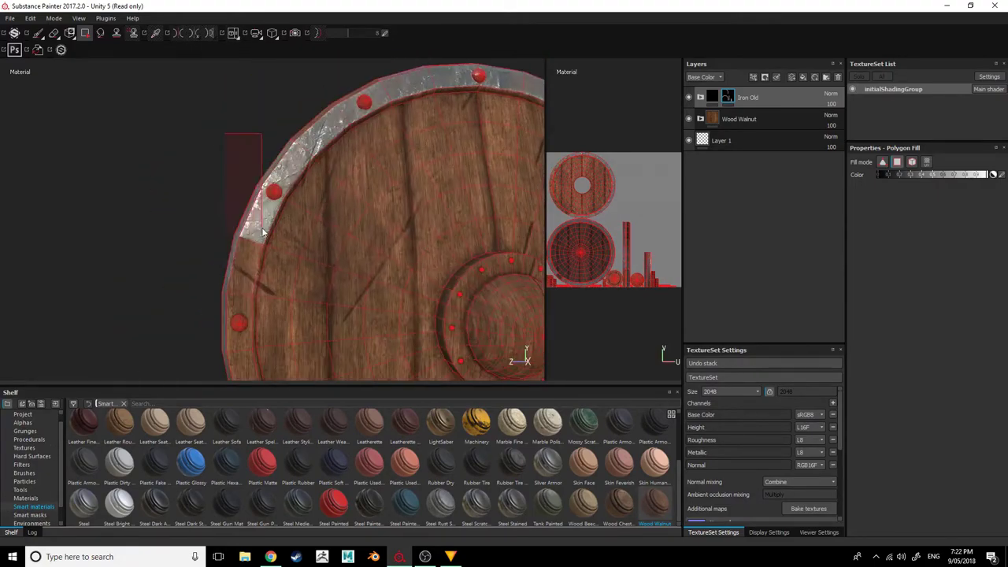
{"action": "mouse_move", "coordinate": [354, 118]}
{"action": "left_mouse_down", "text": "alt"}
{"action": "mouse_move", "coordinate": [303, 254]}
{"action": "mouse_move", "coordinate": [360, 288]}
{"action": "mouse_move", "coordinate": [336, 211]}
{"action": "mouse_move", "coordinate": [229, 344]}
{"action": "left_mouse_up", "text": "alt"}
{"action": "mouse_move", "coordinate": [158, 337]}
{"action": "left_mouse_down", "text": "alt"}
{"action": "mouse_move", "coordinate": [354, 105]}
{"action": "mouse_move", "coordinate": [155, 202]}
{"action": "mouse_move", "coordinate": [174, 168]}
{"action": "mouse_move", "coordinate": [242, 188]}
{"action": "mouse_move", "coordinate": [447, 291]}
{"action": "mouse_move", "coordinate": [375, 198]}
{"action": "mouse_move", "coordinate": [420, 121]}
{"action": "mouse_move", "coordinate": [375, 145]}
{"action": "mouse_move", "coordinate": [318, 265]}
{"action": "mouse_move", "coordinate": [237, 283]}
{"action": "mouse_move", "coordinate": [195, 324]}
{"action": "mouse_move", "coordinate": [464, 225]}
{"action": "left_mouse_up", "text": "alt"}
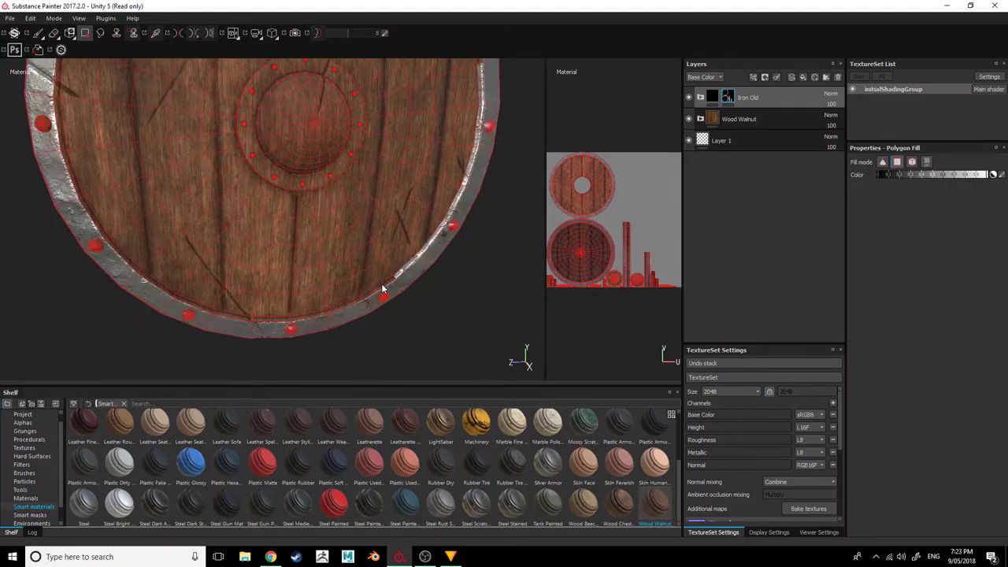
{"action": "left_click_drag", "start_coordinate": [341, 309], "coordinate": [219, 316], "text": "alt"}
{"action": "mouse_move", "coordinate": [133, 239]}
{"action": "left_mouse_down", "text": "alt"}
{"action": "mouse_move", "coordinate": [145, 139]}
{"action": "mouse_move", "coordinate": [348, 121]}
{"action": "mouse_move", "coordinate": [386, 260]}
{"action": "mouse_move", "coordinate": [259, 288]}
{"action": "left_mouse_up", "text": "alt"}
{"action": "scroll", "coordinate": [315, 203], "scroll_direction": "up", "scroll_amount": 2}
{"action": "scroll", "coordinate": [293, 248], "scroll_direction": "up", "scroll_amount": 3}
{"action": "mouse_move", "coordinate": [293, 249]}
{"action": "left_mouse_down", "text": "alt"}
{"action": "mouse_move", "coordinate": [379, 241]}
{"action": "mouse_move", "coordinate": [266, 227]}
{"action": "mouse_move", "coordinate": [340, 211]}
{"action": "mouse_move", "coordinate": [256, 236]}
{"action": "mouse_move", "coordinate": [183, 202]}
{"action": "mouse_move", "coordinate": [392, 242]}
{"action": "left_mouse_up", "text": "alt"}
Return to normal painting, frame the whole shield and add Bronze Armor as a new layer.
{"action": "key", "text": "1"}
{"action": "key", "text": "f"}
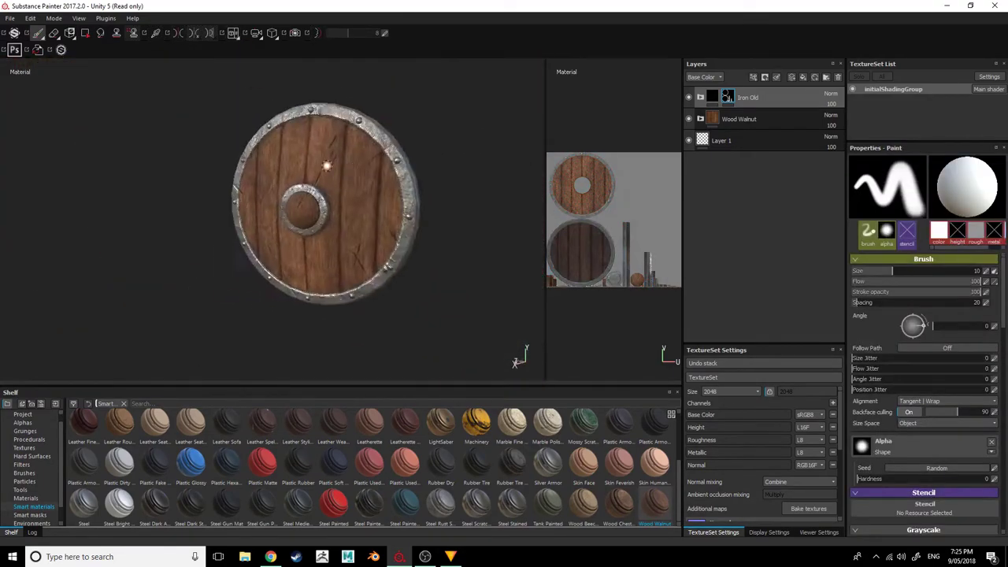
{"action": "scroll", "coordinate": [297, 465], "scroll_direction": "up", "scroll_amount": 3}
{"action": "left_click_drag", "start_coordinate": [298, 425], "coordinate": [740, 122]}
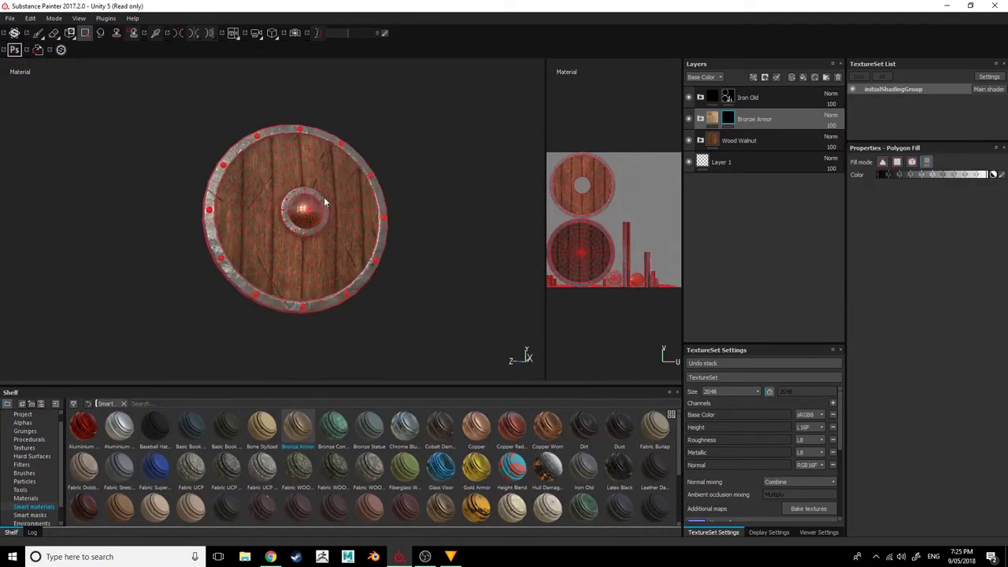